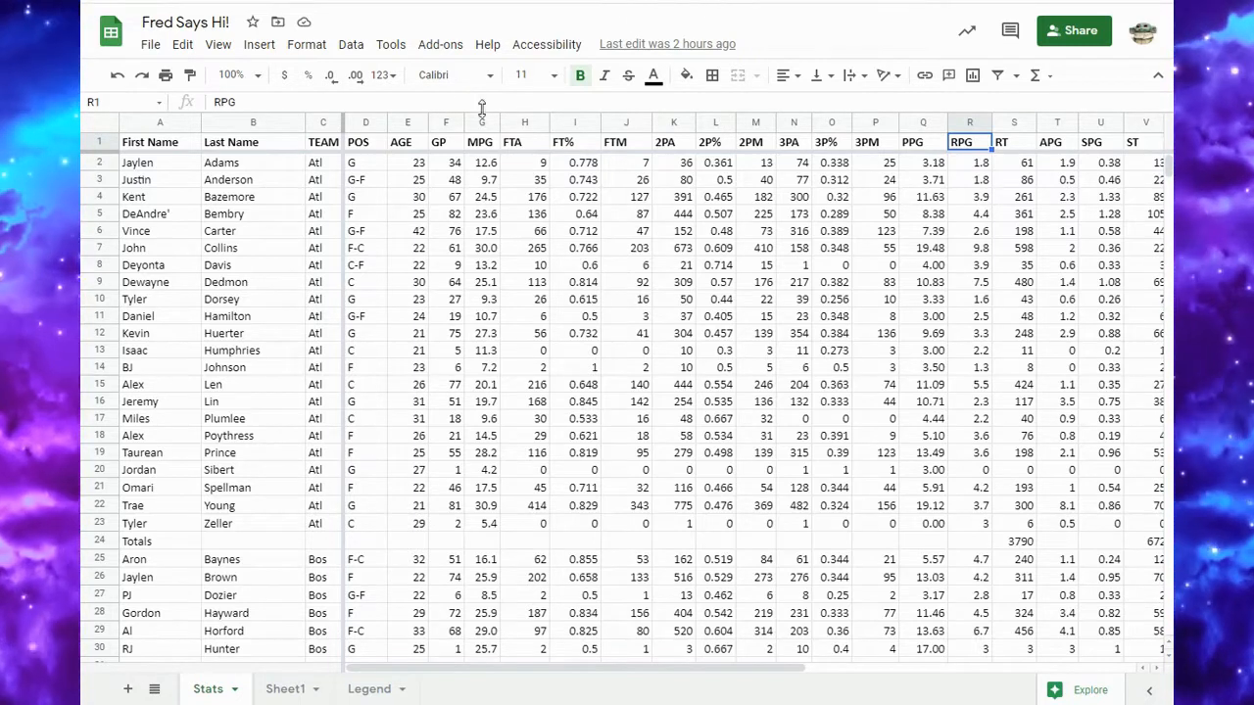
Try a filter on the stats table that shows only rows with GP greater than 30, and remove the filter again.
left_click(997, 78)
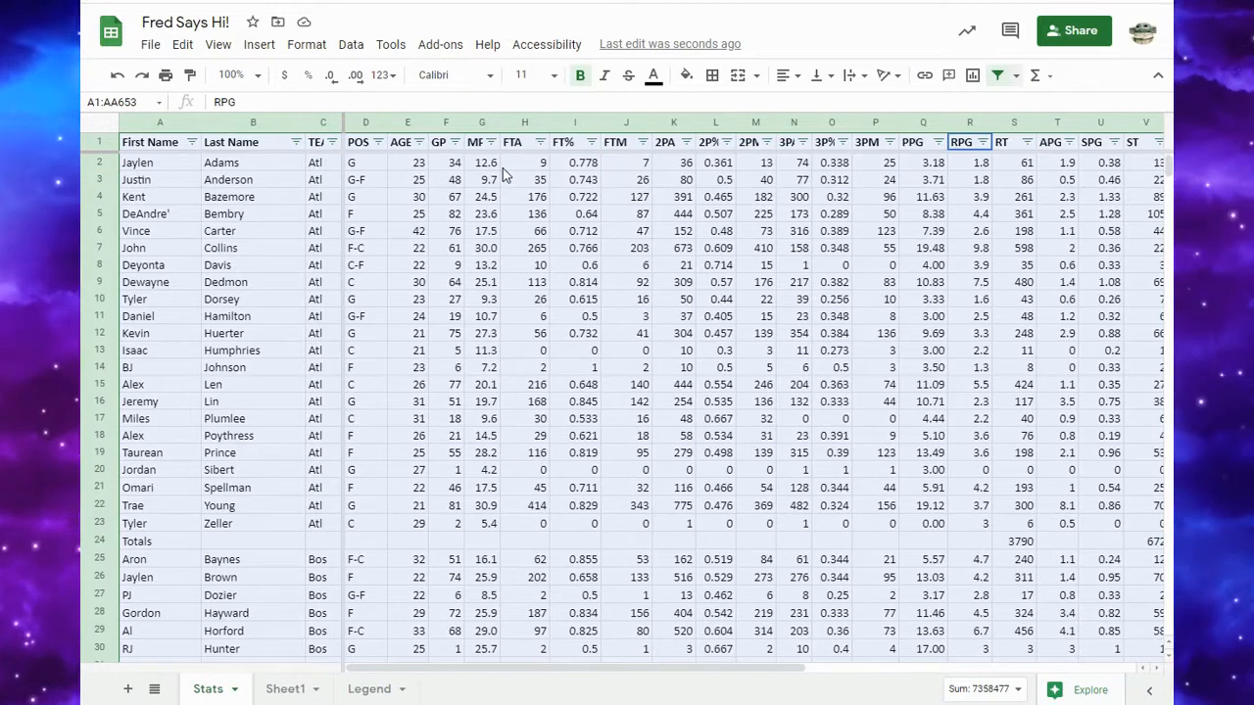
left_click(455, 145)
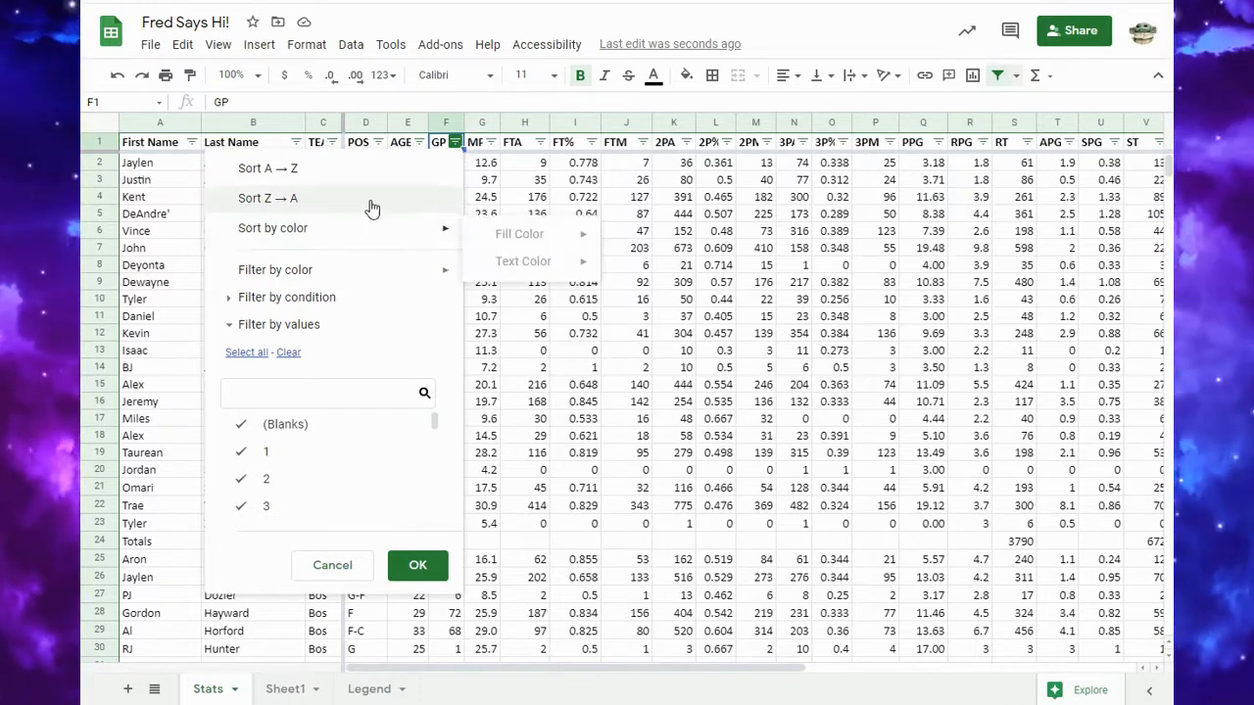
left_click(231, 301)
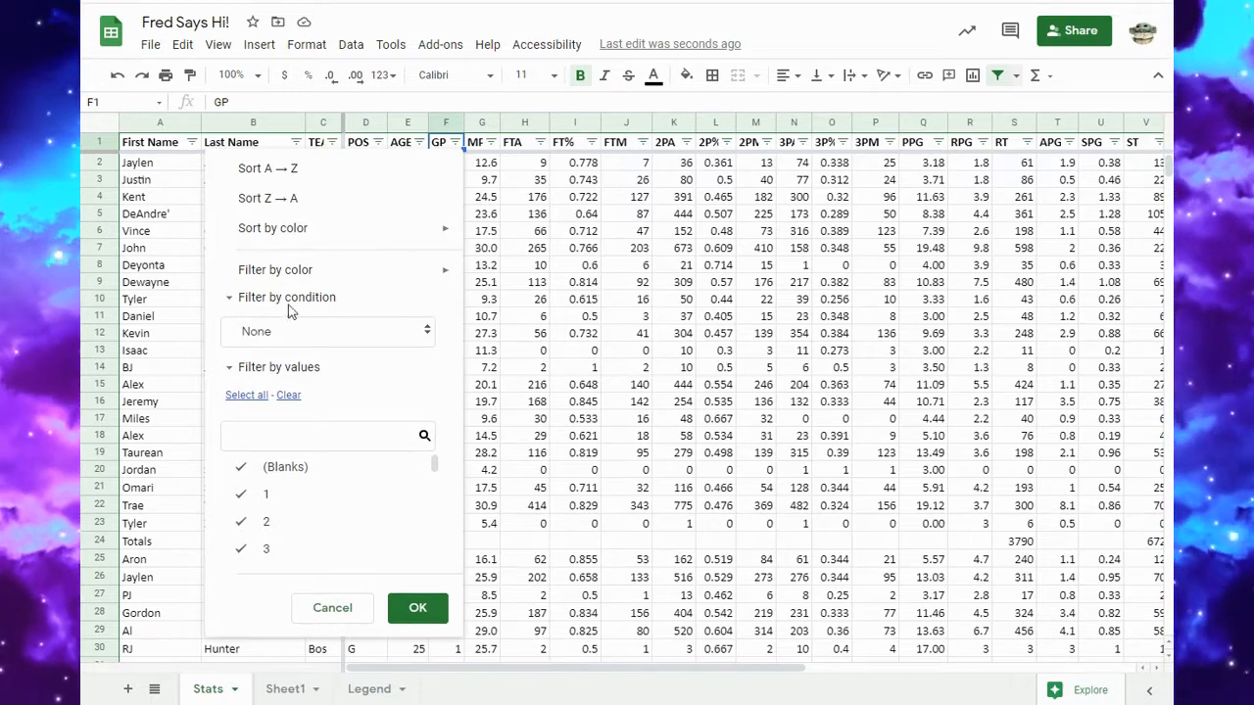
left_click(289, 337)
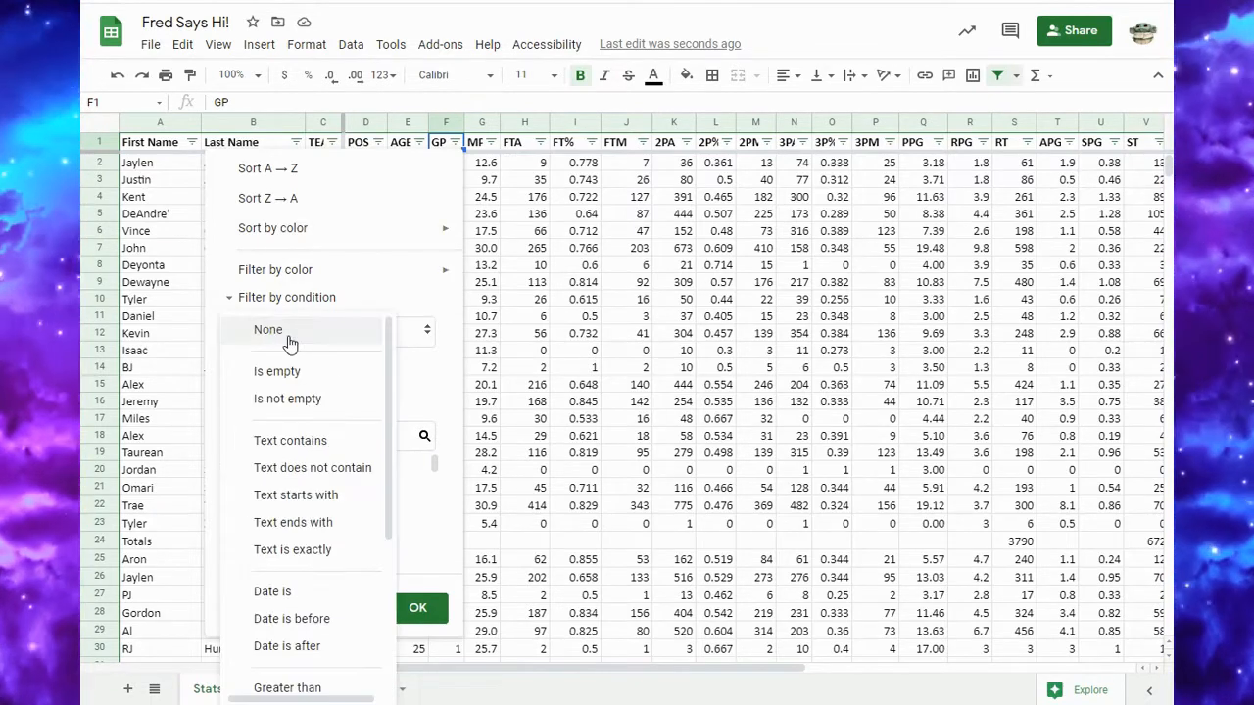
scroll(304, 441, "down", 3)
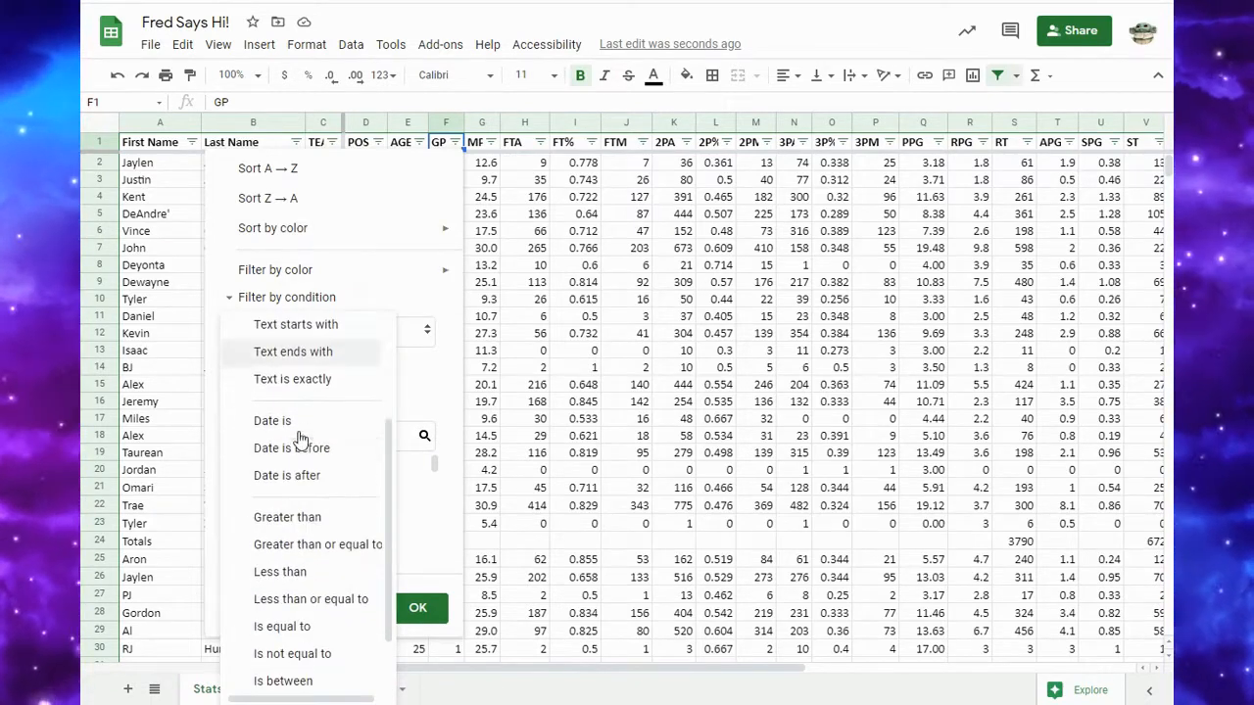
left_click(288, 523)
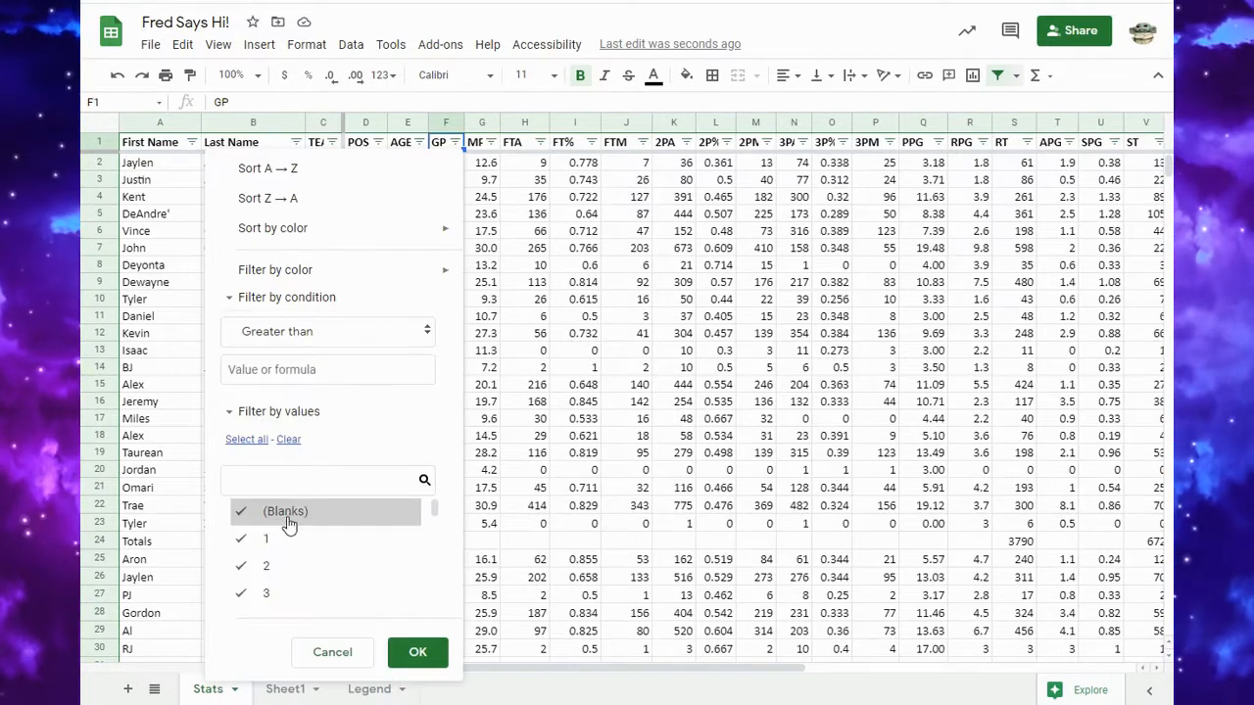
left_click(267, 372)
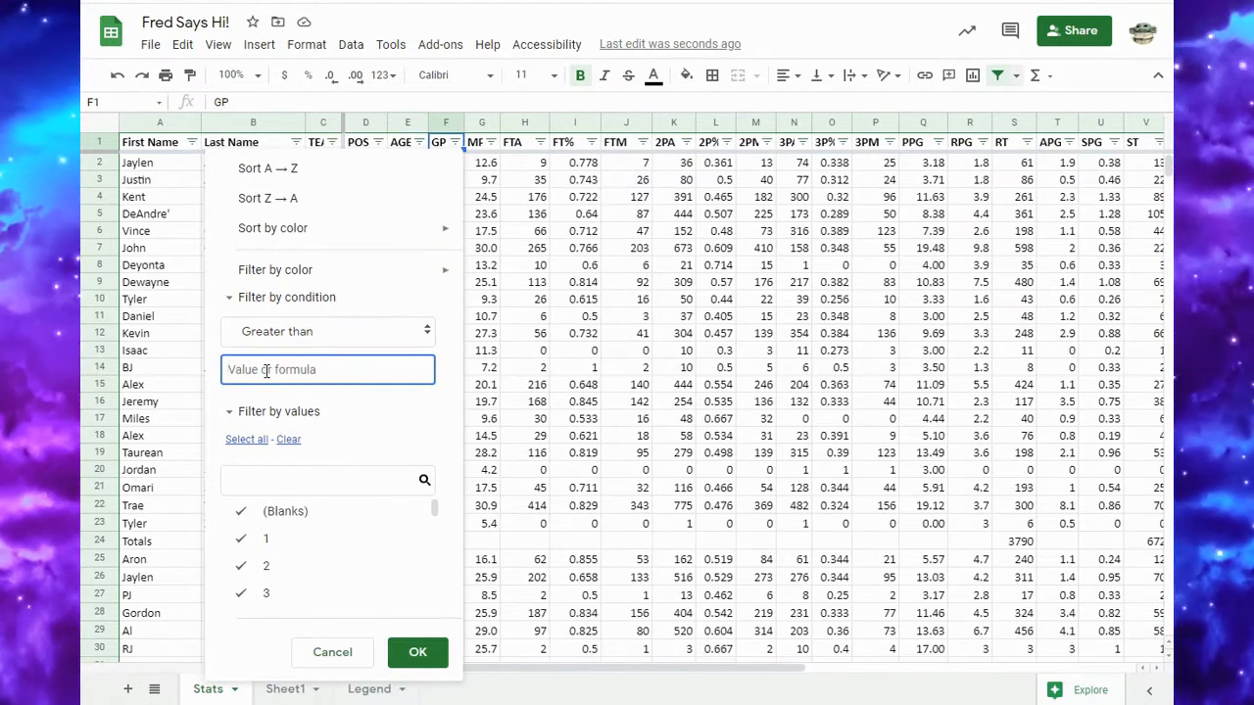
type("30")
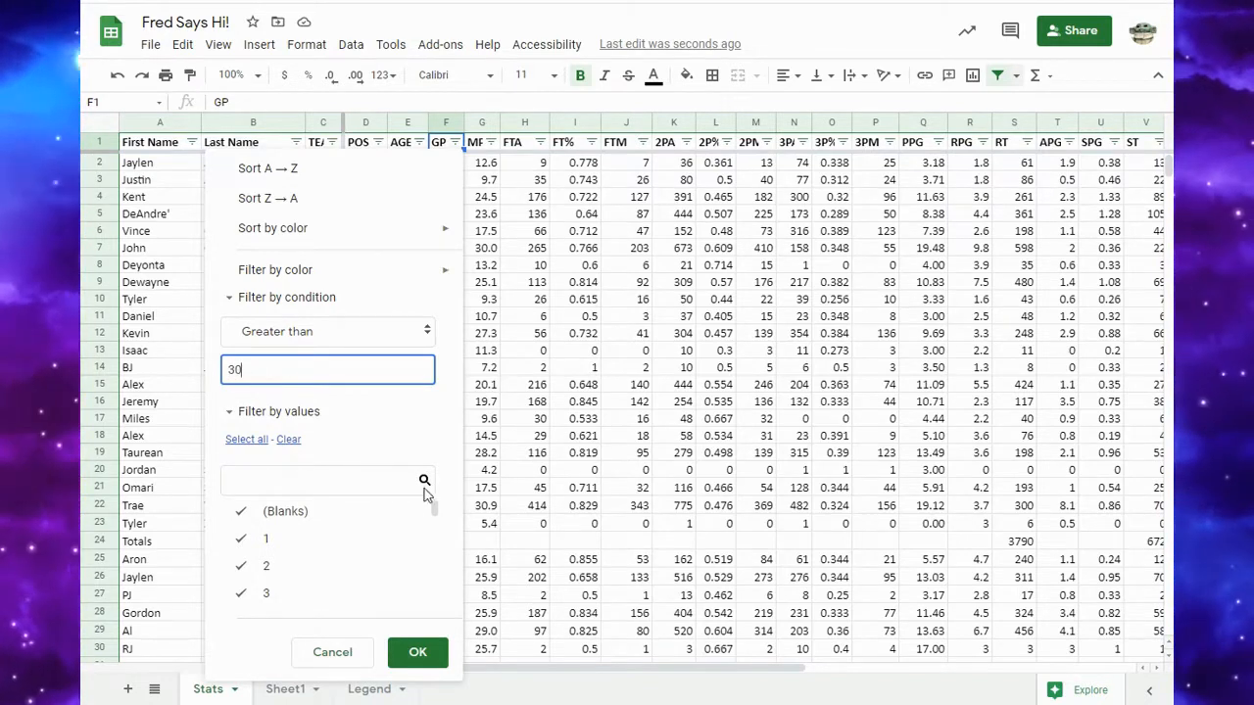
left_click(423, 654)
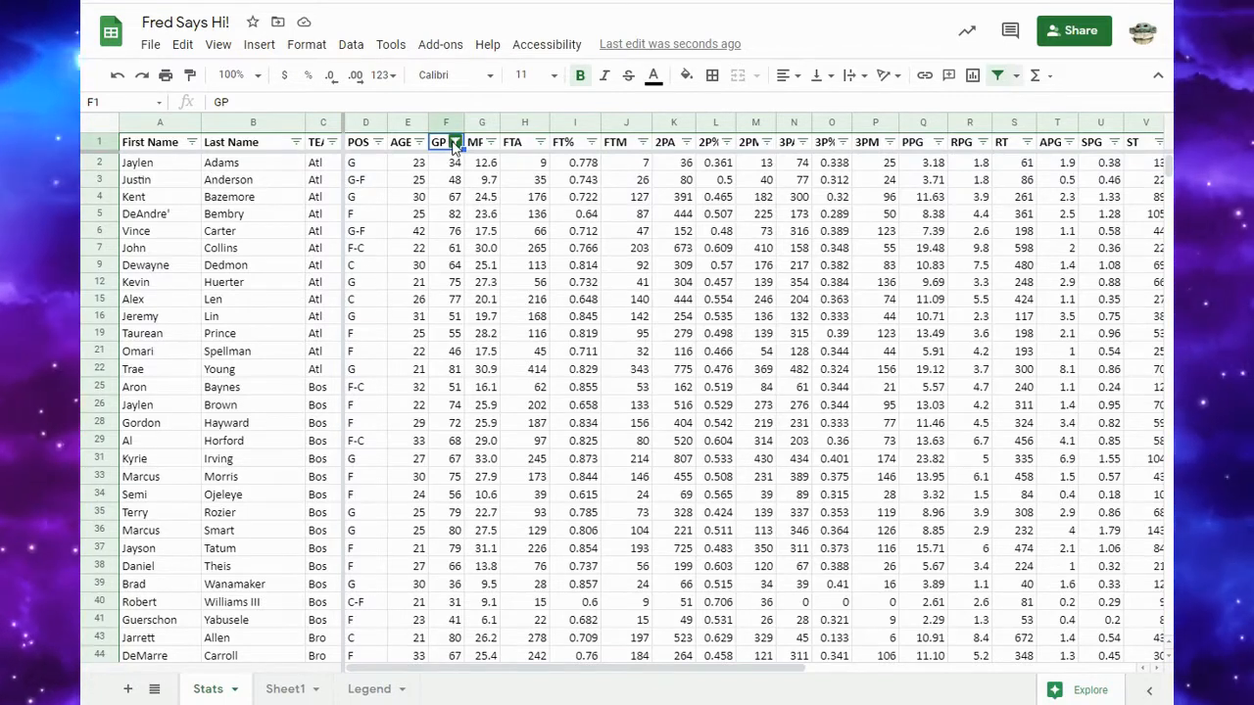
left_click(997, 75)
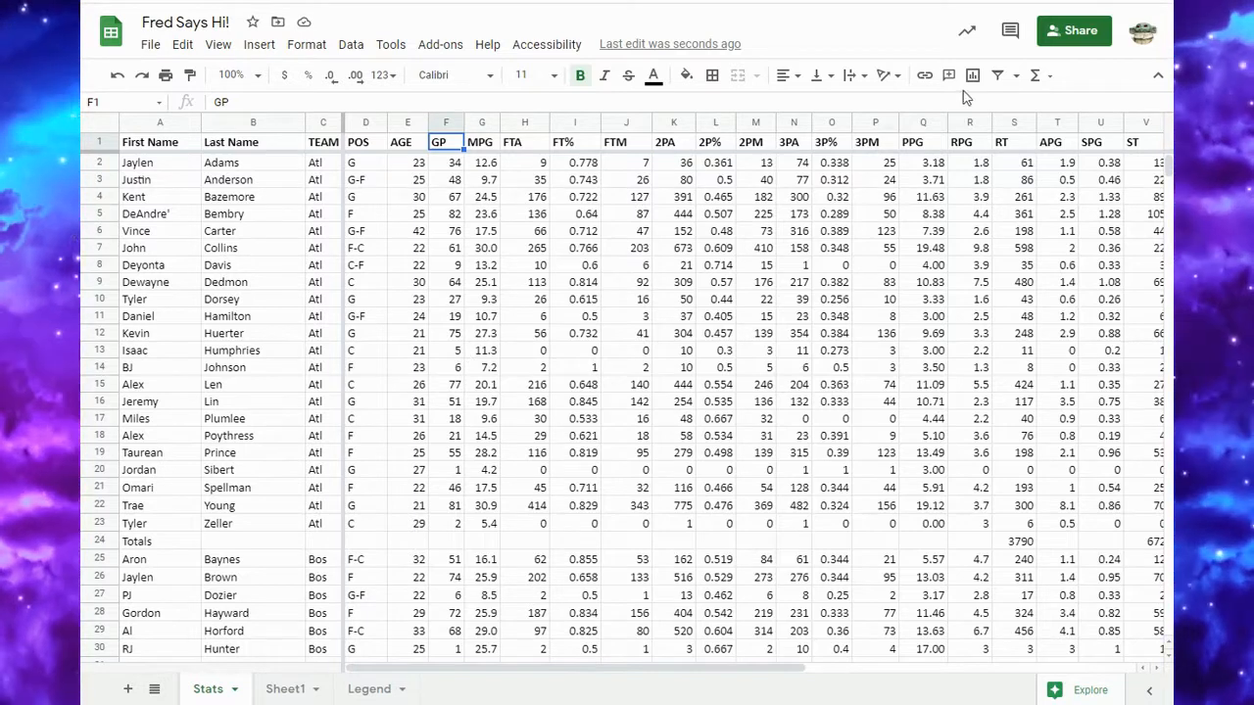
Create a filter on the stats table and limit the GP column to values greater than 30.
left_click(998, 74)
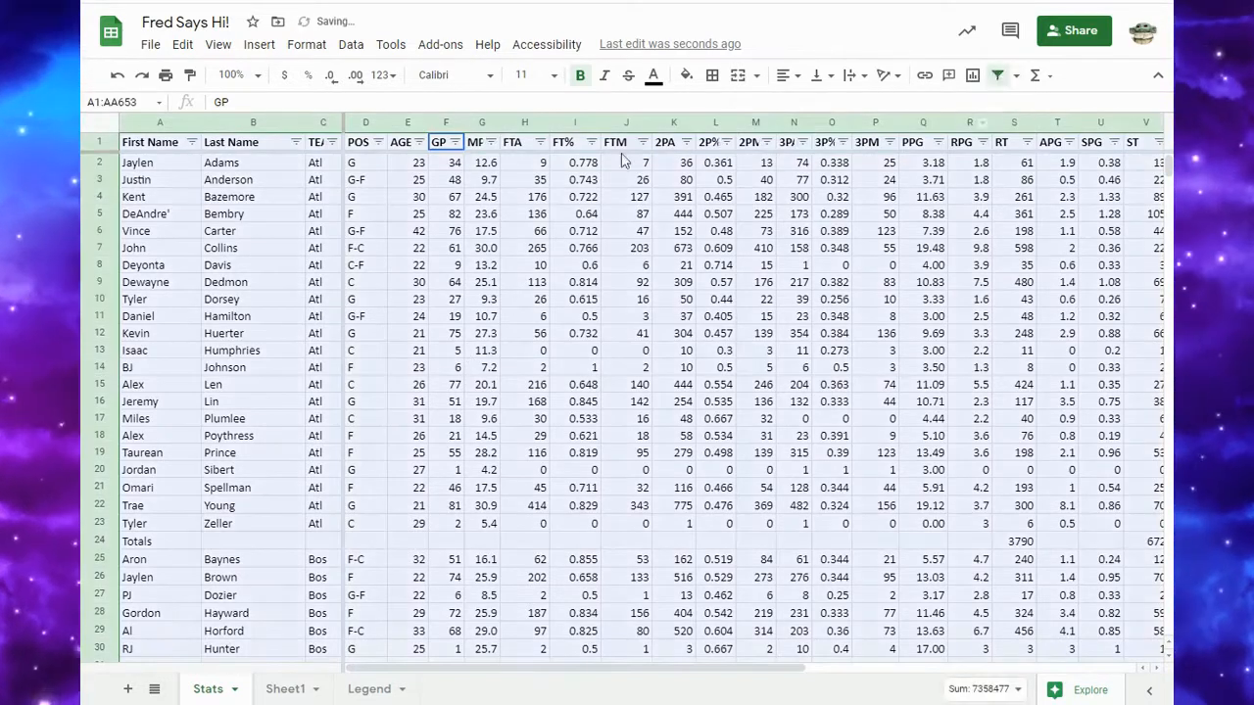
left_click(456, 143)
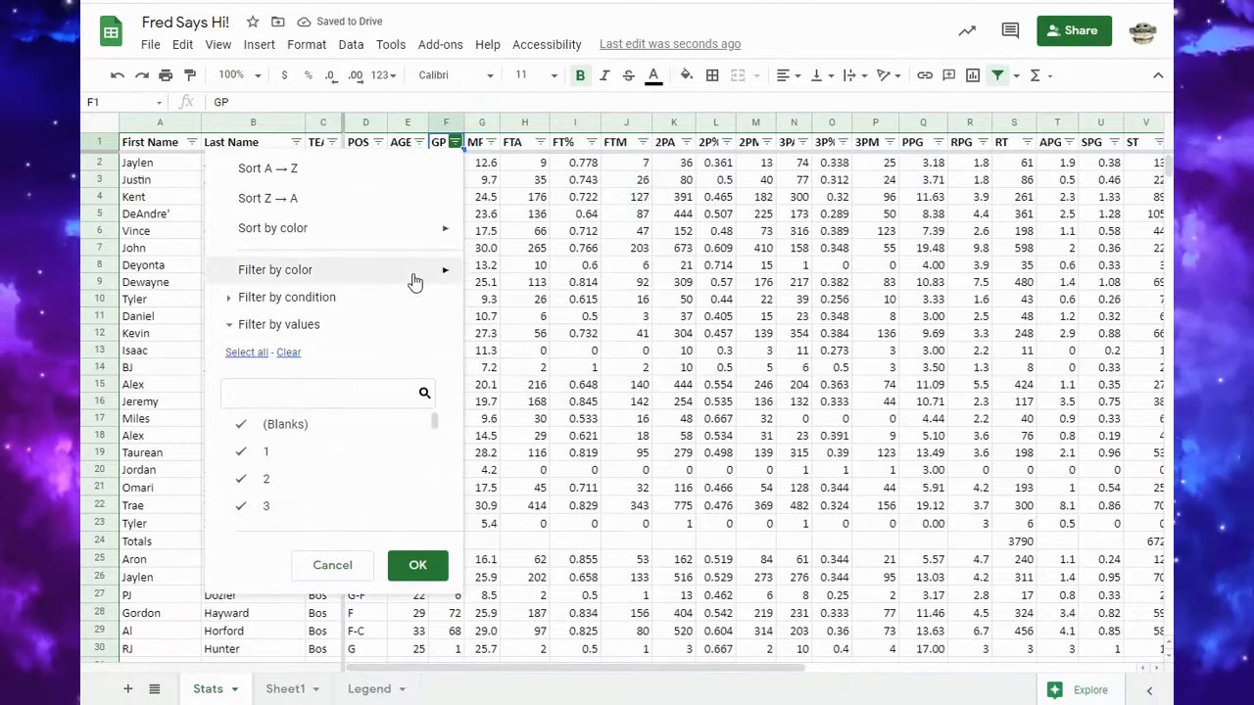
left_click(231, 299)
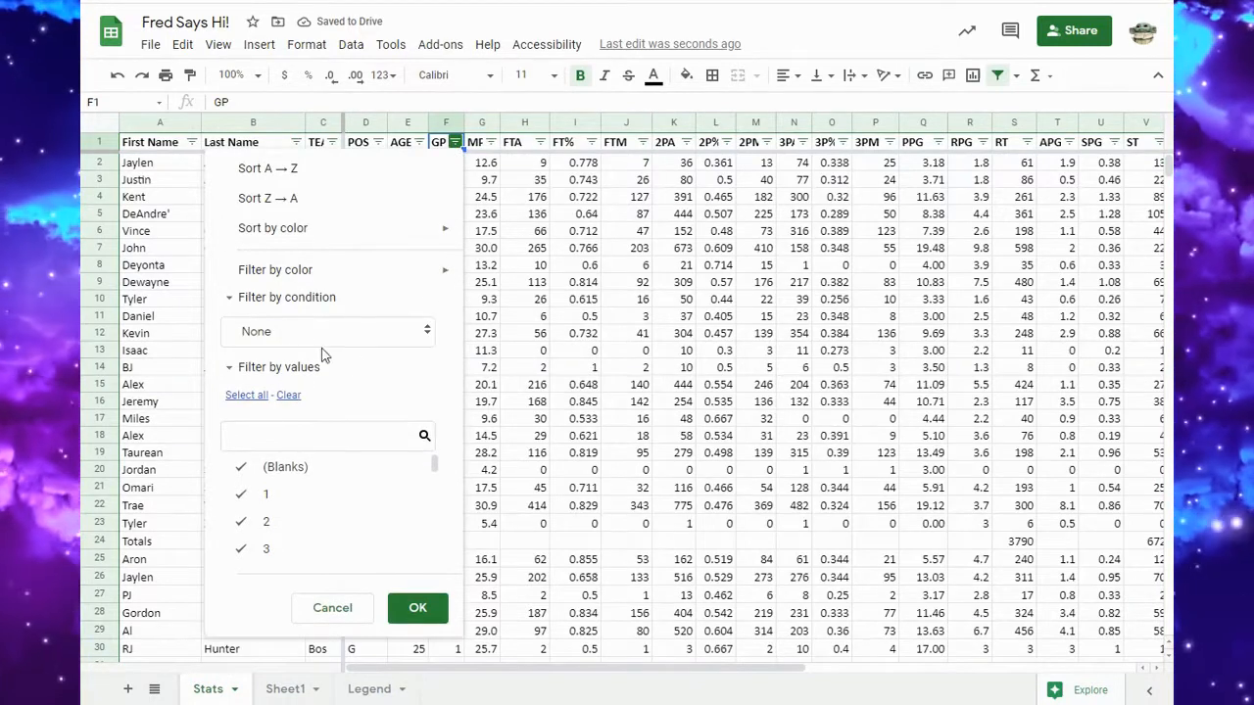
left_click(426, 336)
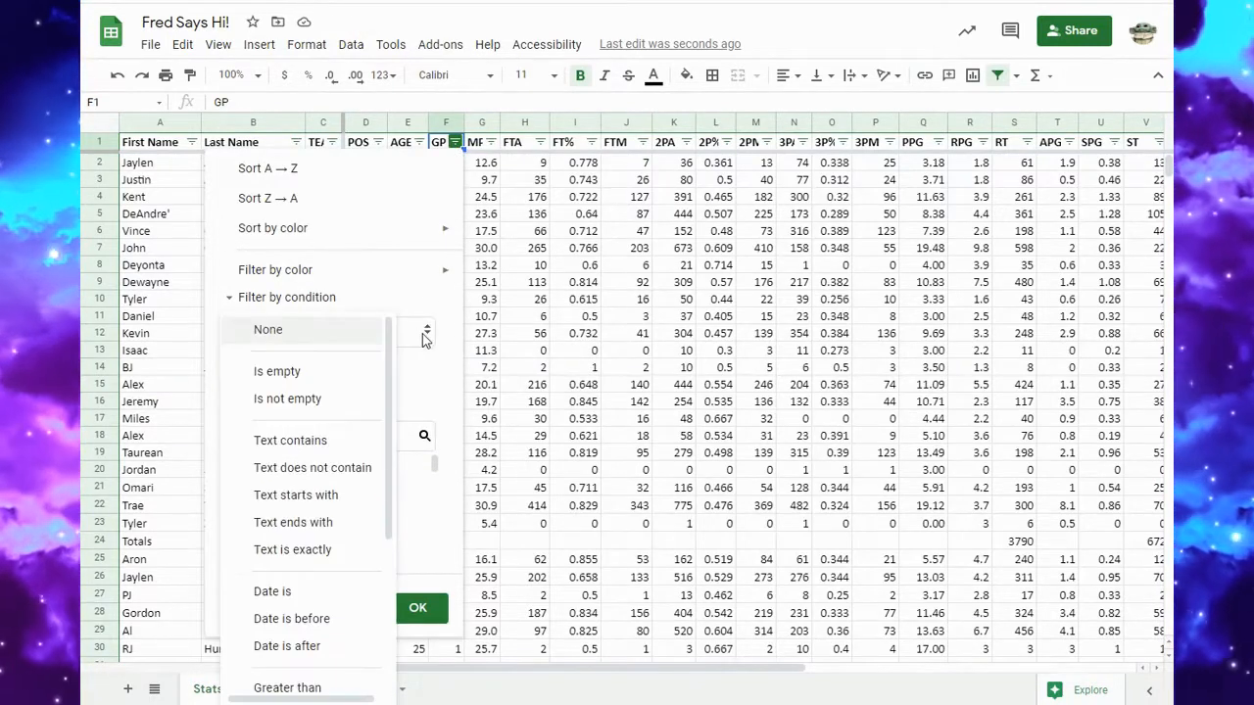
scroll(292, 592, "down", 1)
left_click(290, 602)
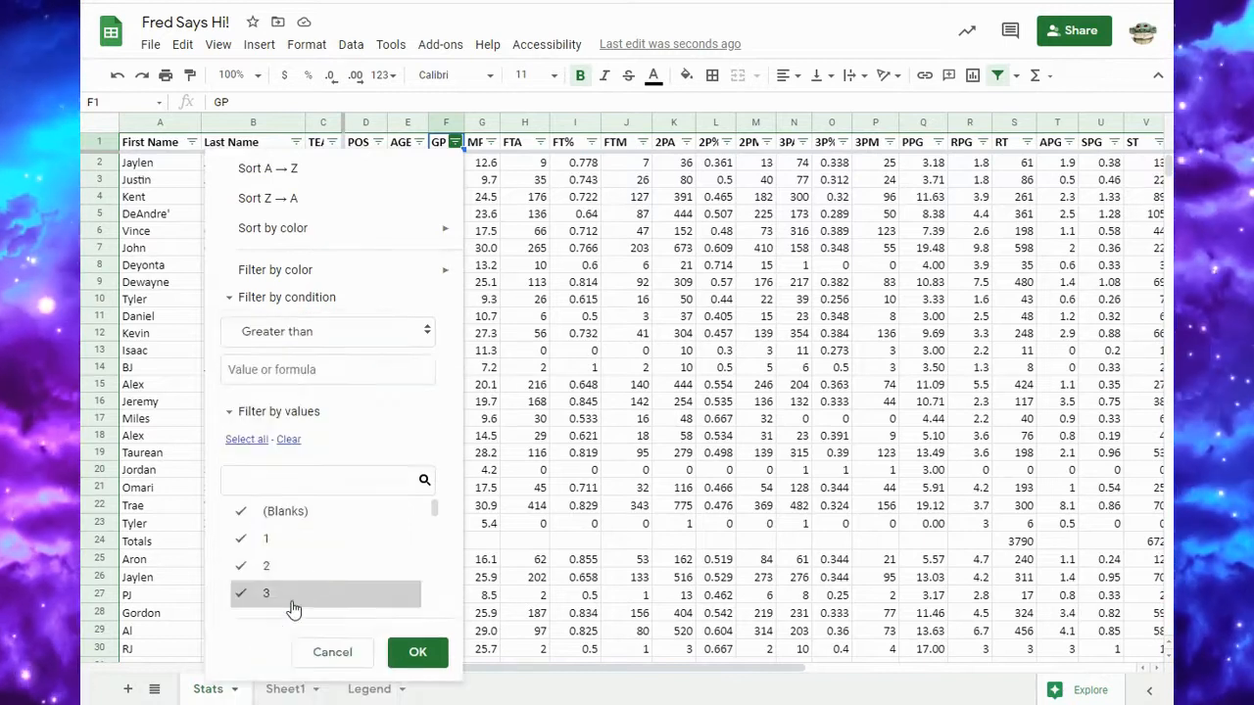
left_click(301, 378)
type("30")
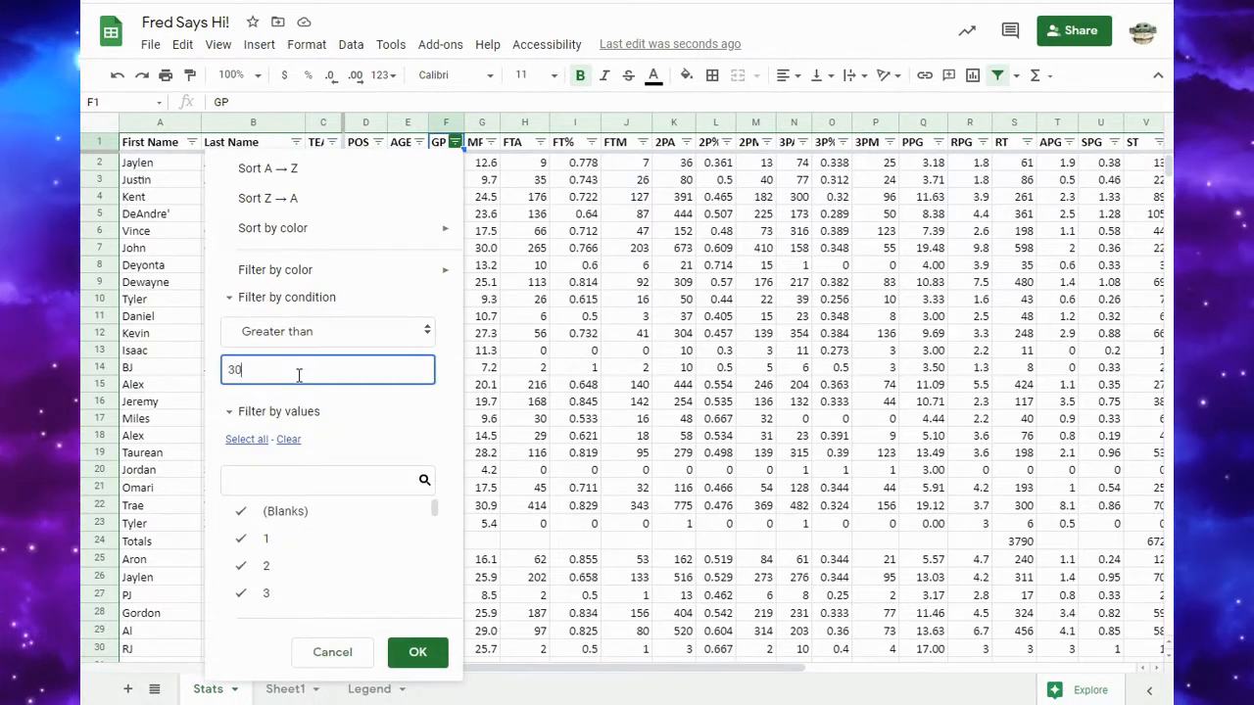
left_click(417, 652)
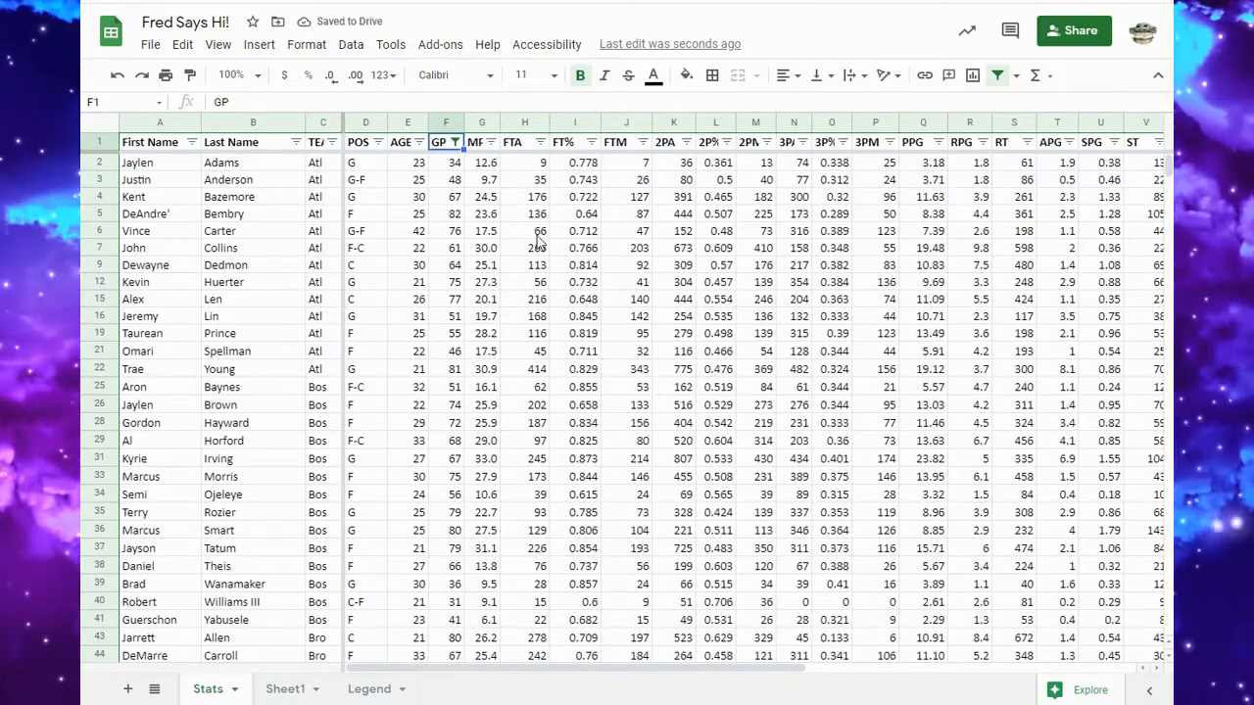
Save the current filter as a filter view named Double Double and close that view.
scroll(426, 281, "down", 20)
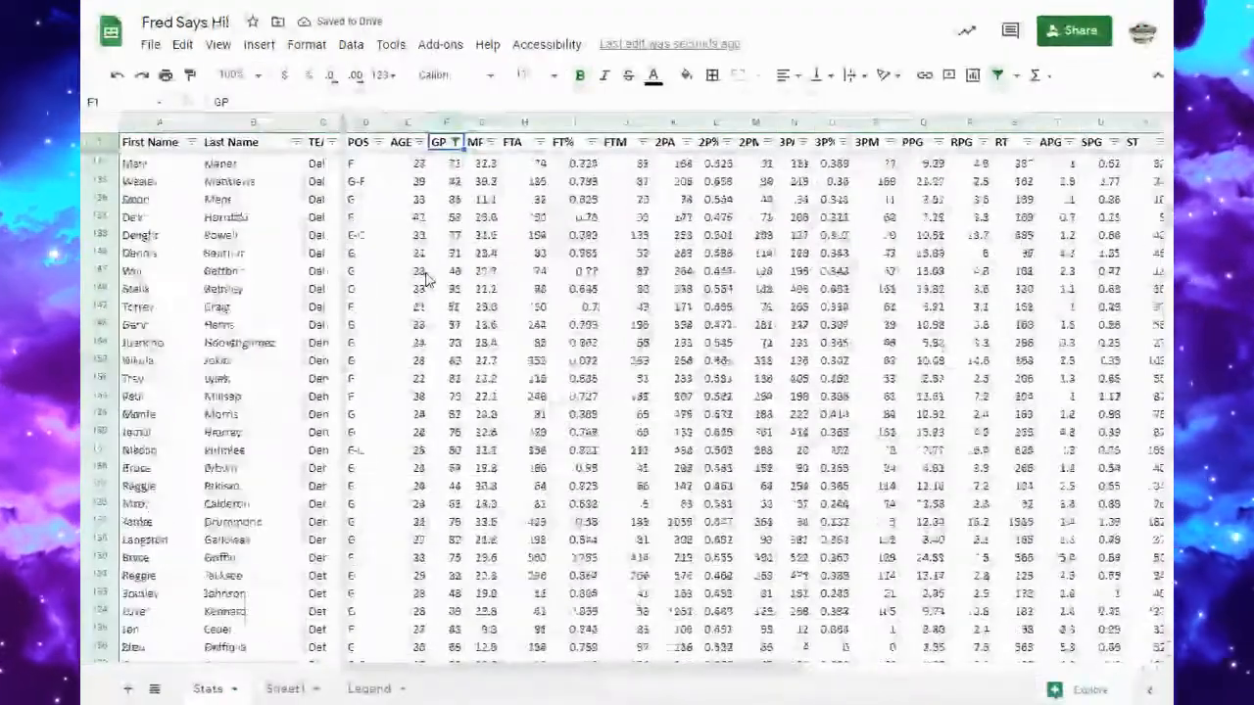
scroll(427, 281, "down", 6)
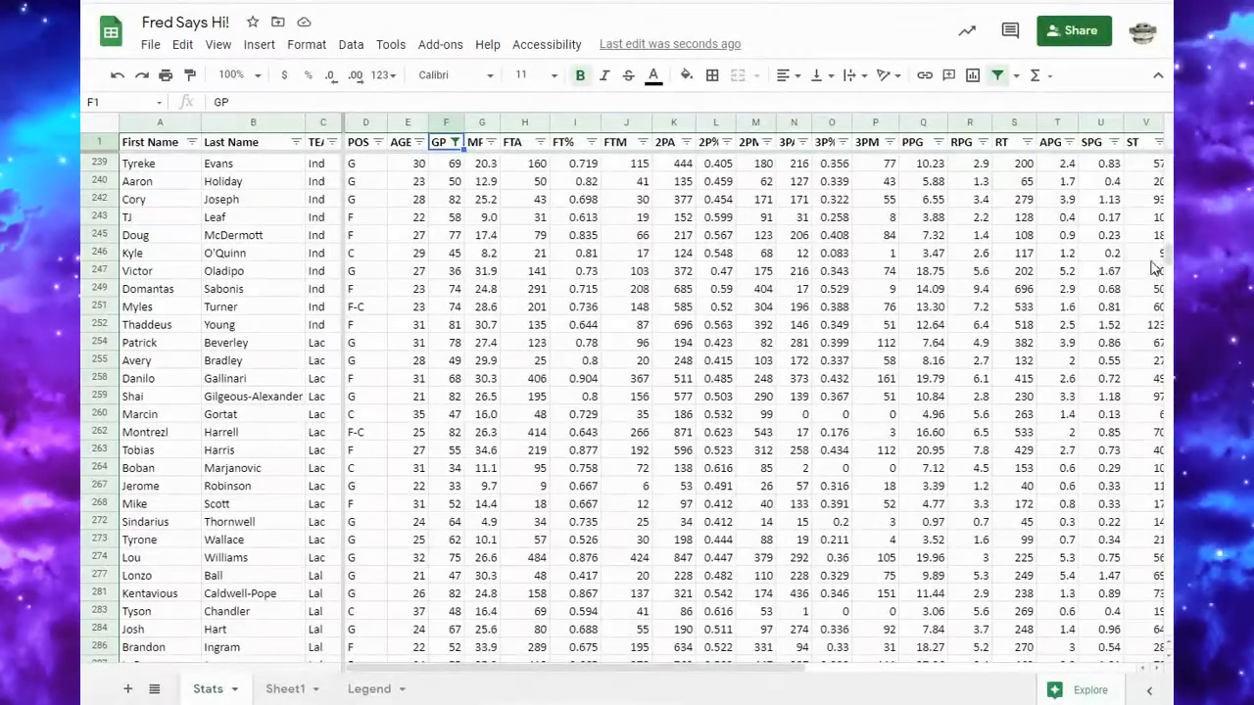
left_click_drag(1171, 253, 1166, 155)
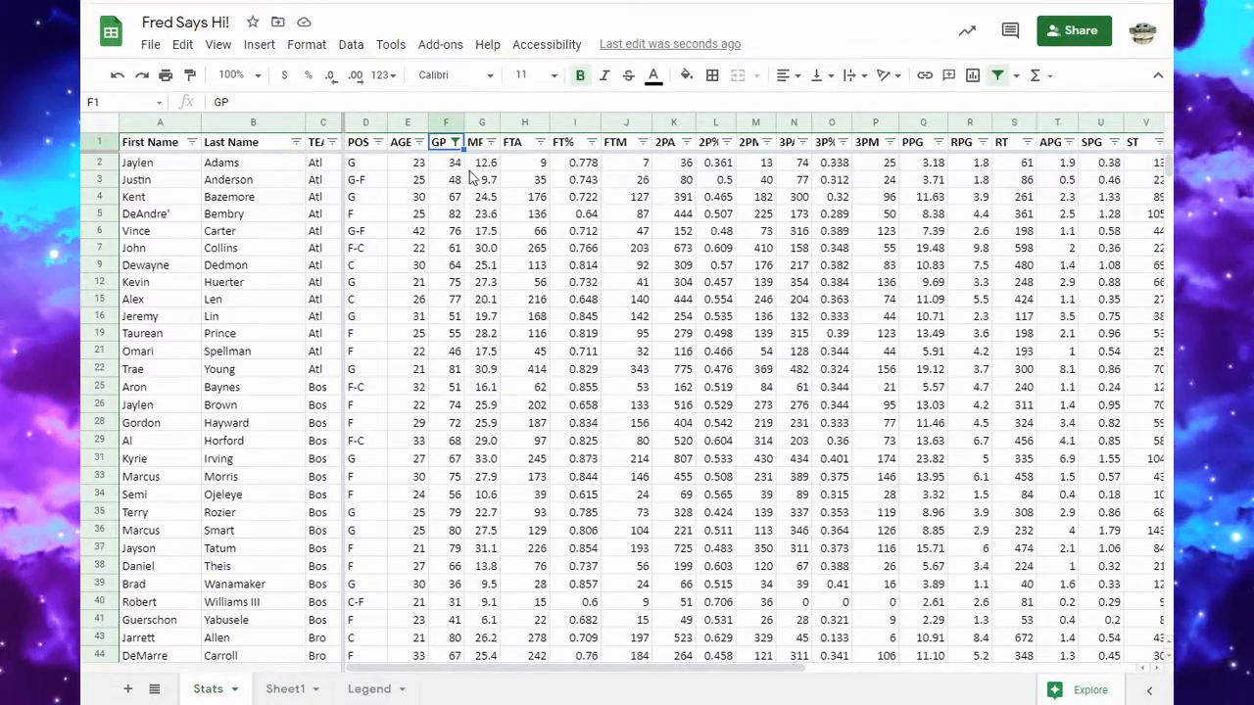
left_click(1017, 78)
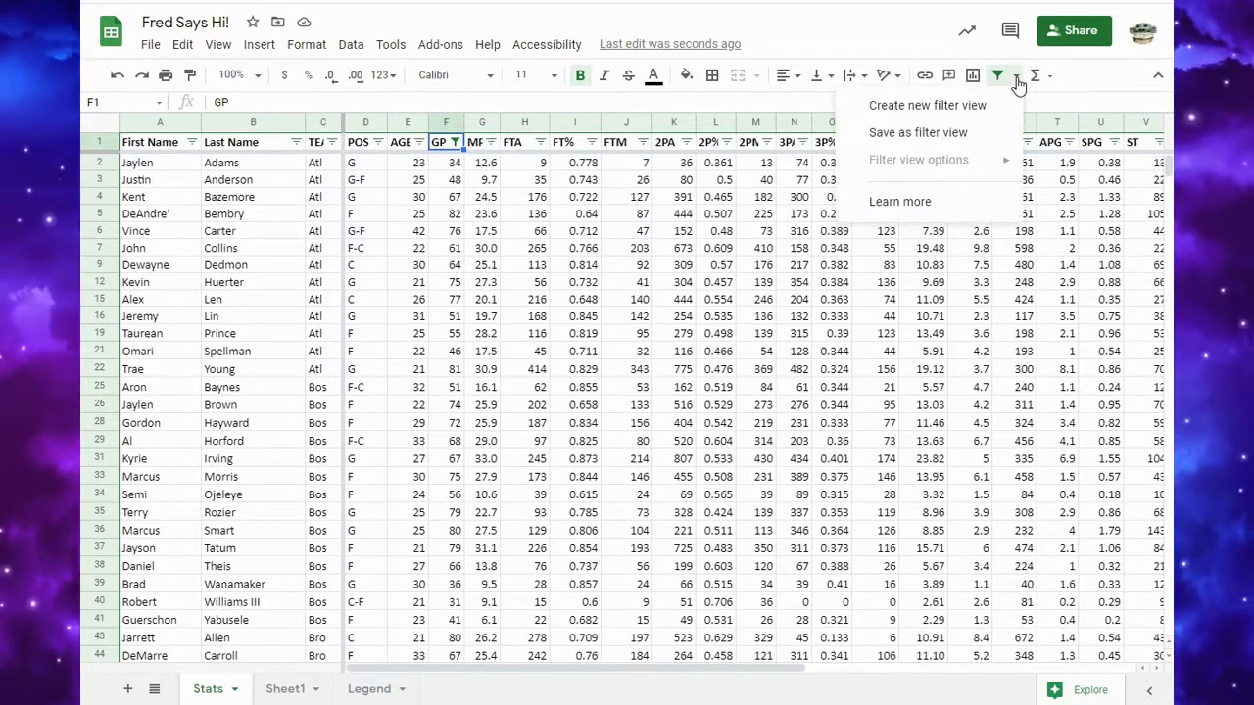
left_click(918, 134)
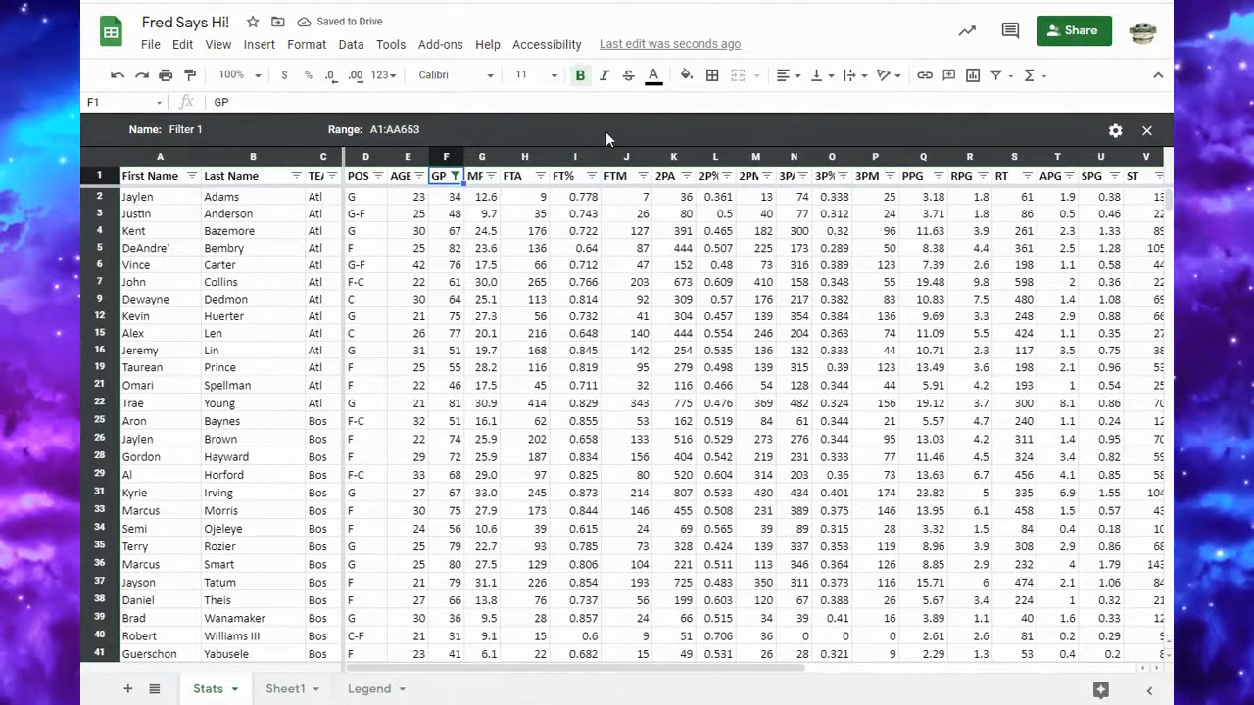
left_click(220, 129)
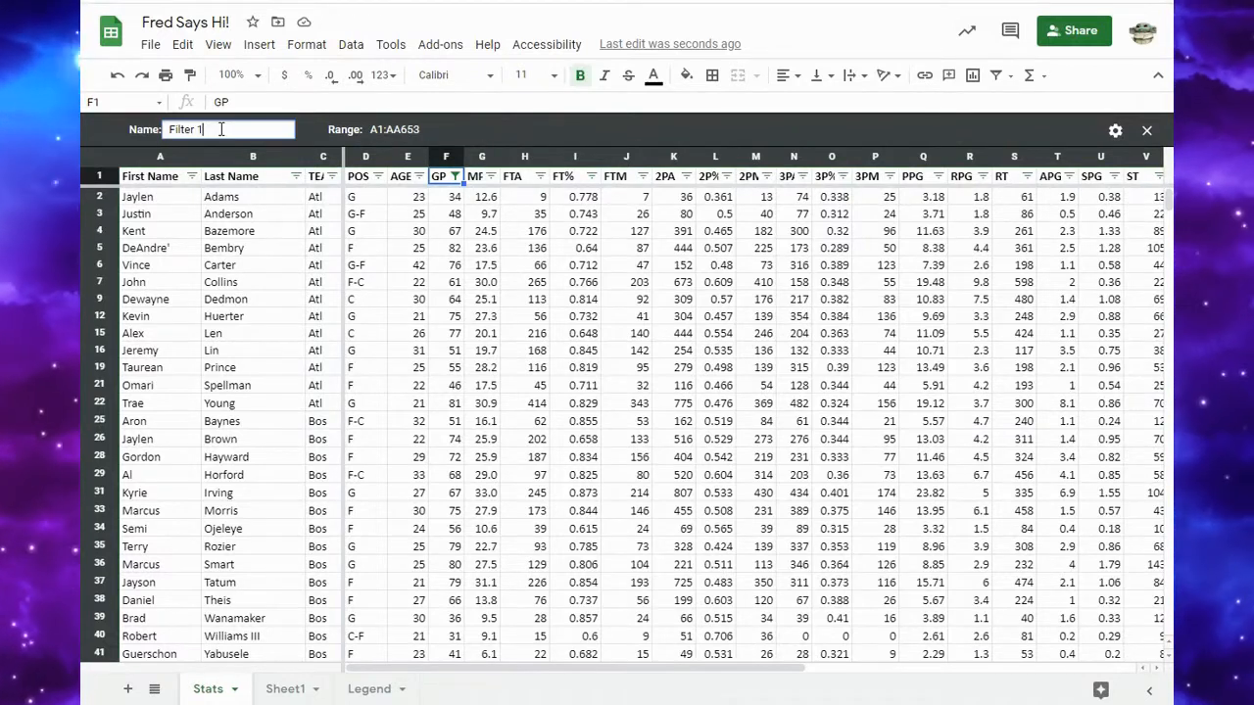
left_click_drag(213, 129, 157, 129)
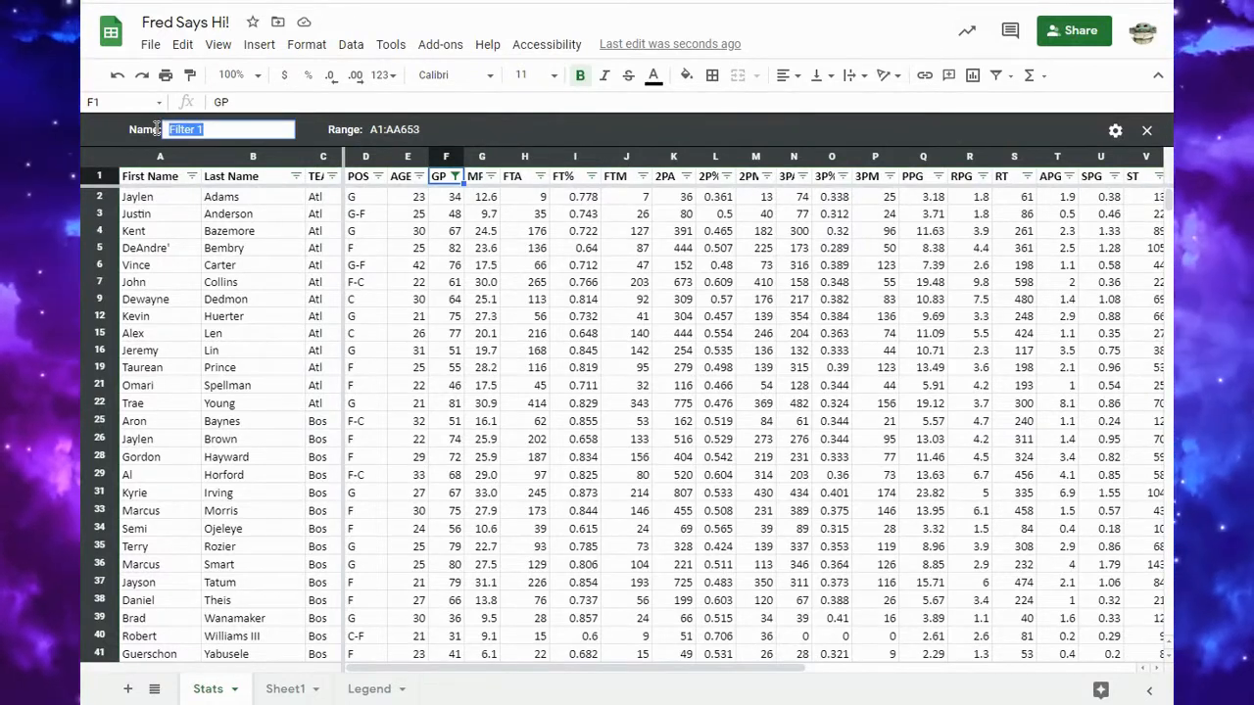
type("Do")
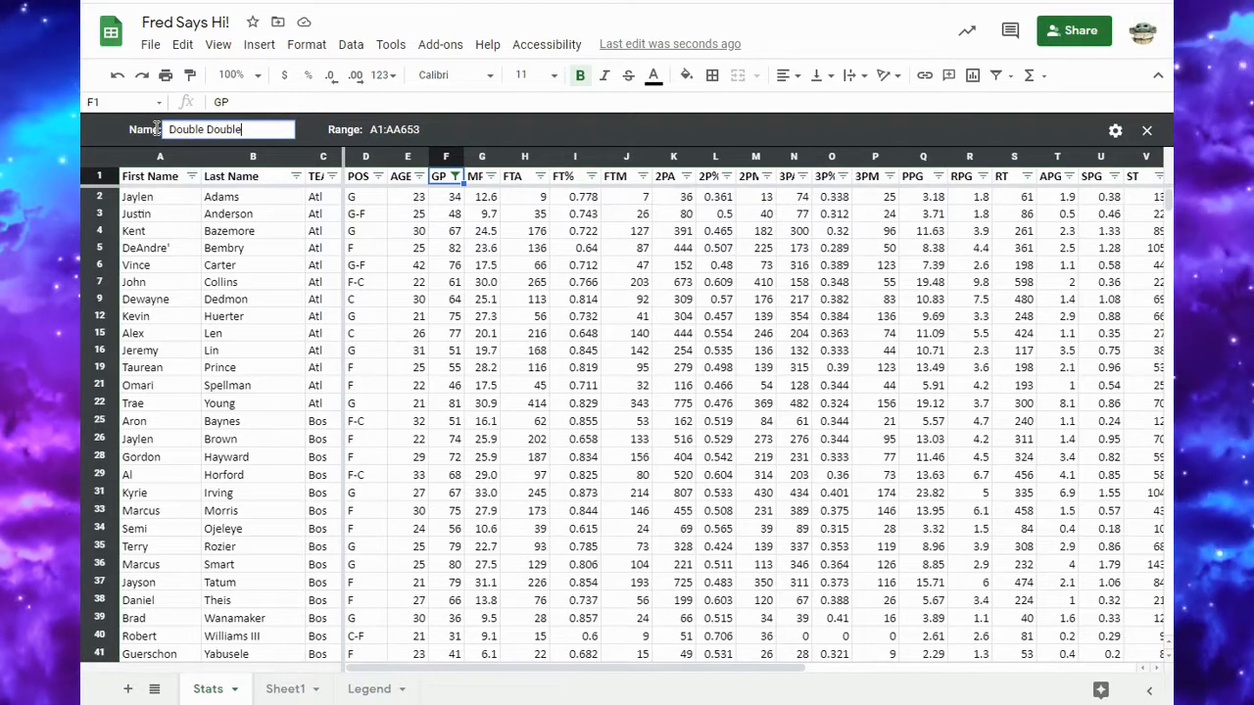
type("uble Double")
key("Return")
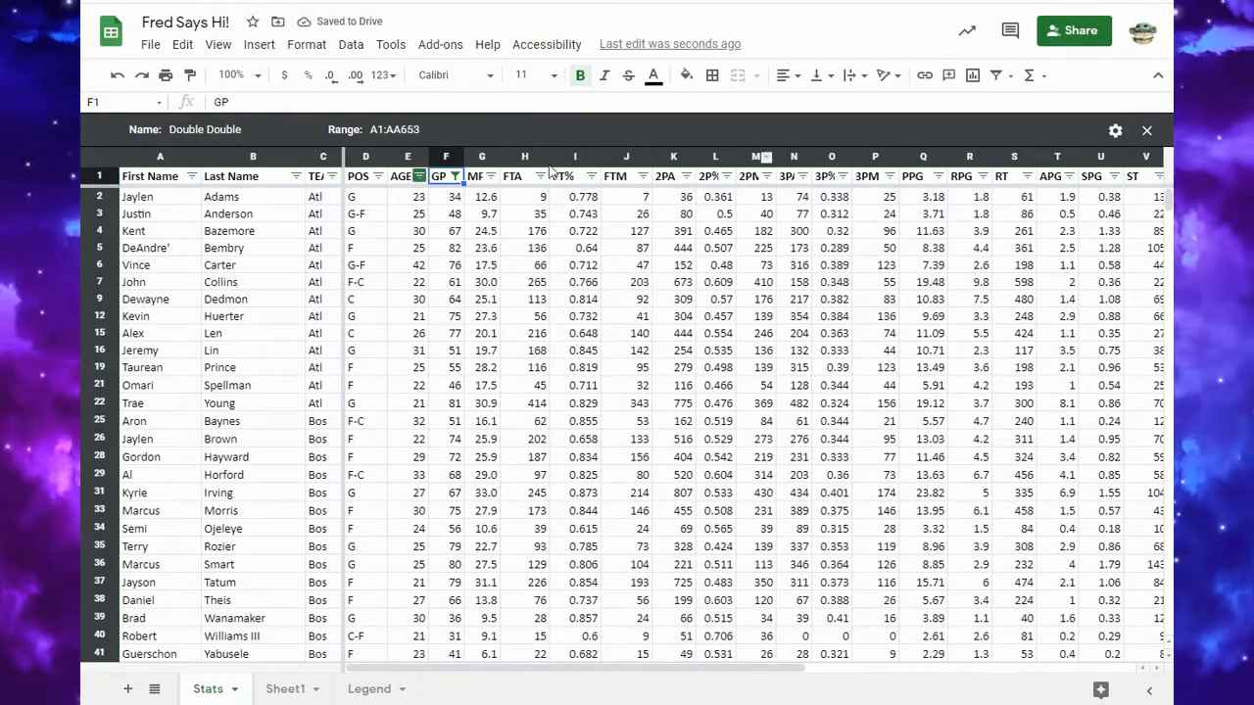
left_click(1147, 132)
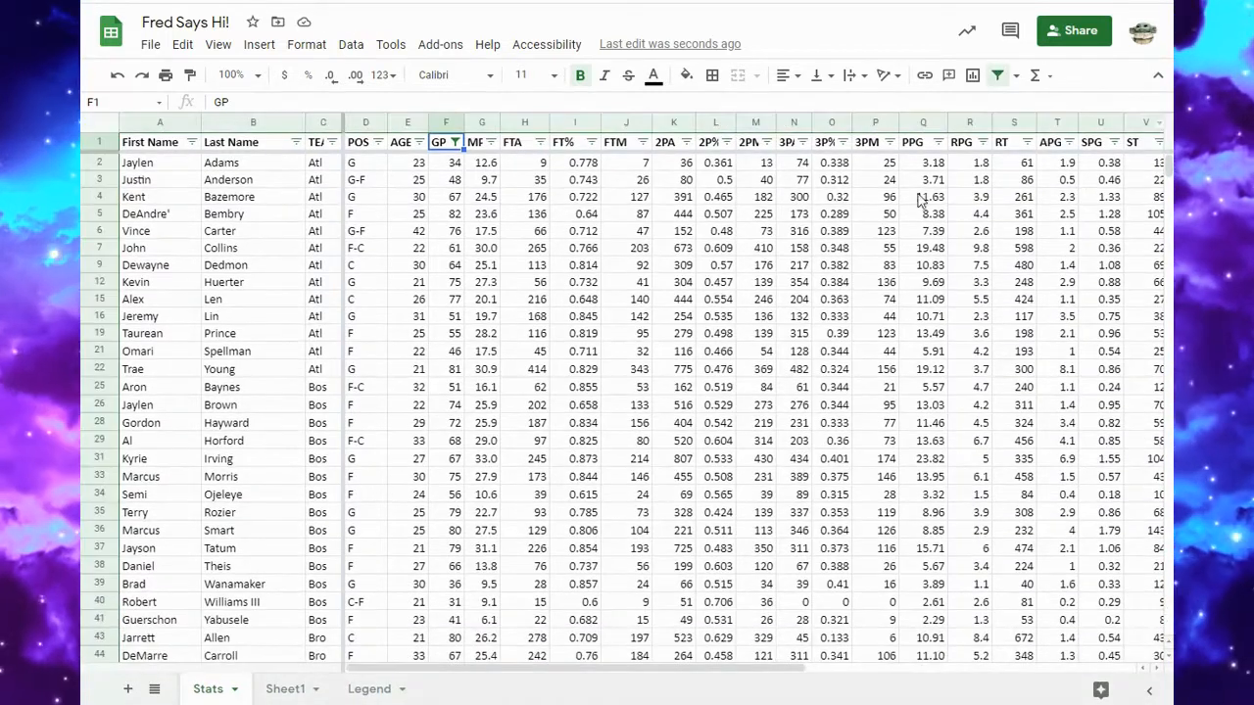
Turn off the regular filter on the sheet and open the saved Double Double filter view.
left_click(997, 76)
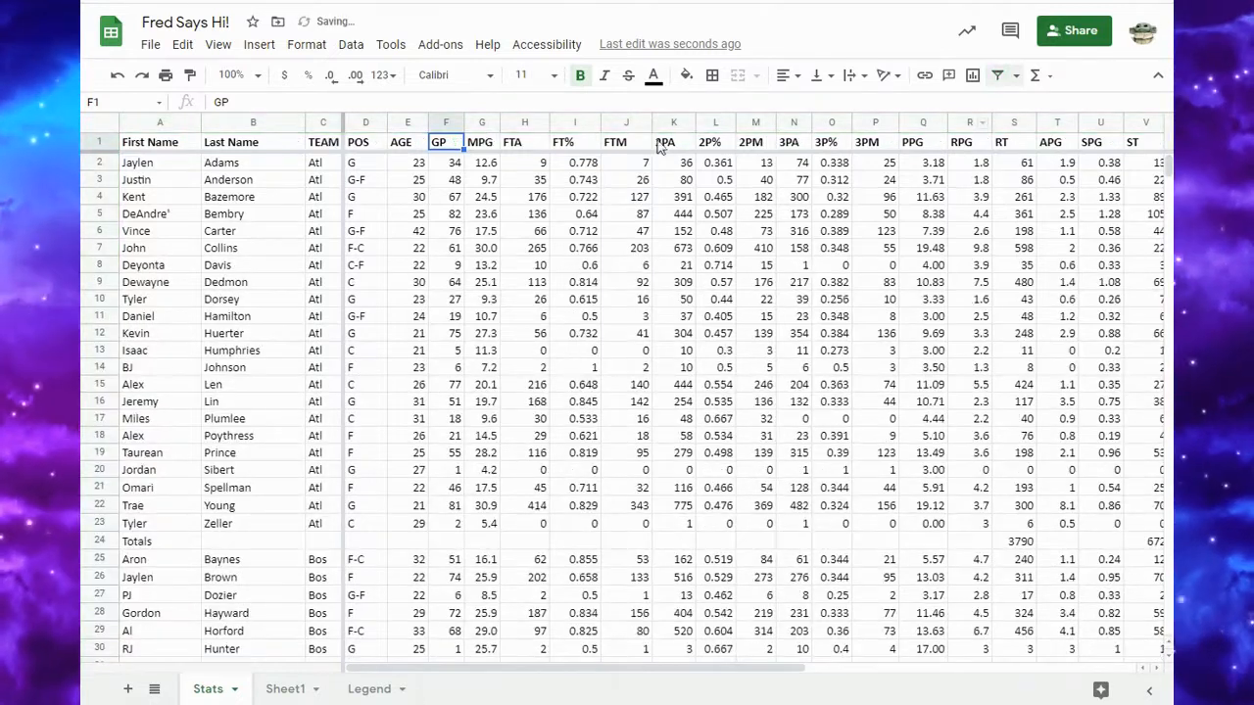
left_click(1016, 76)
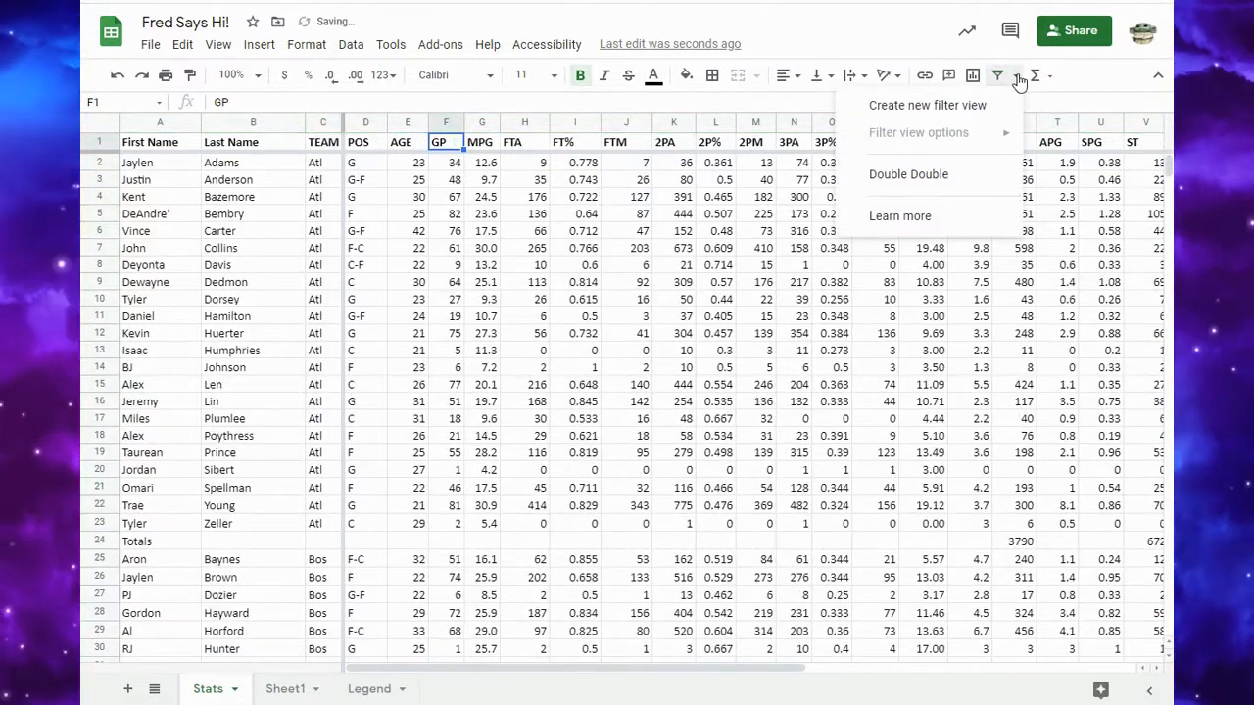
left_click(909, 174)
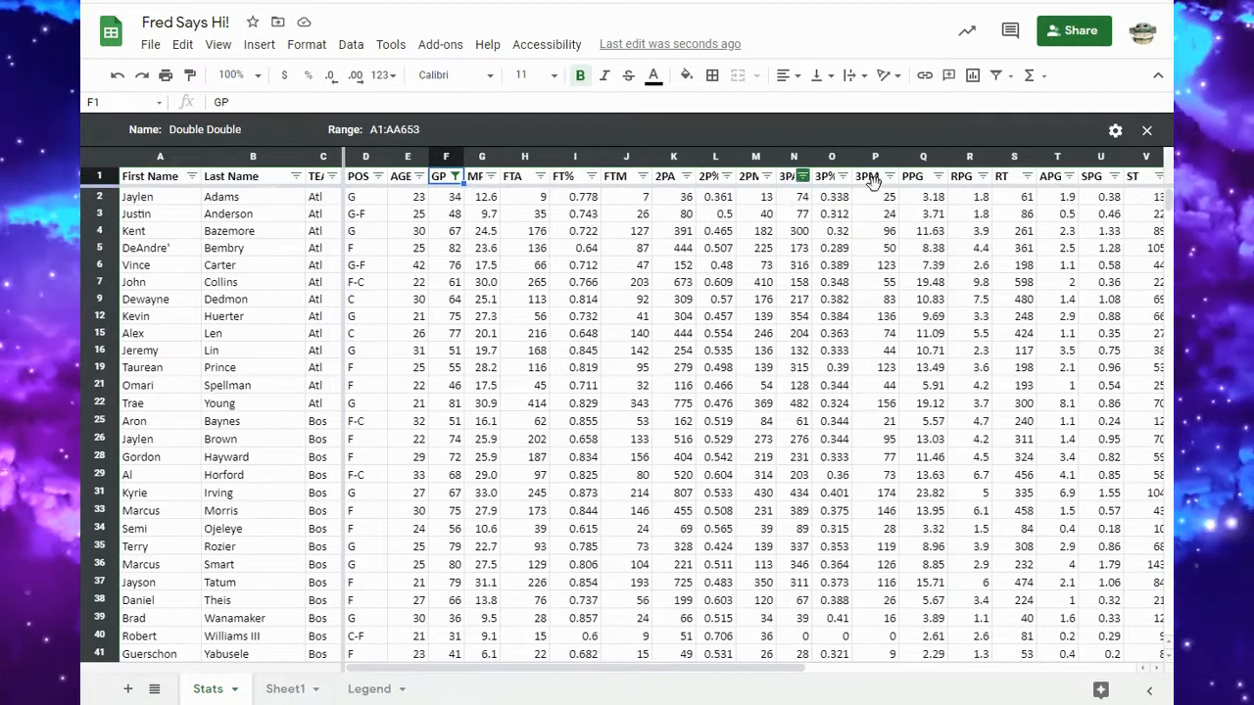
left_click(938, 177)
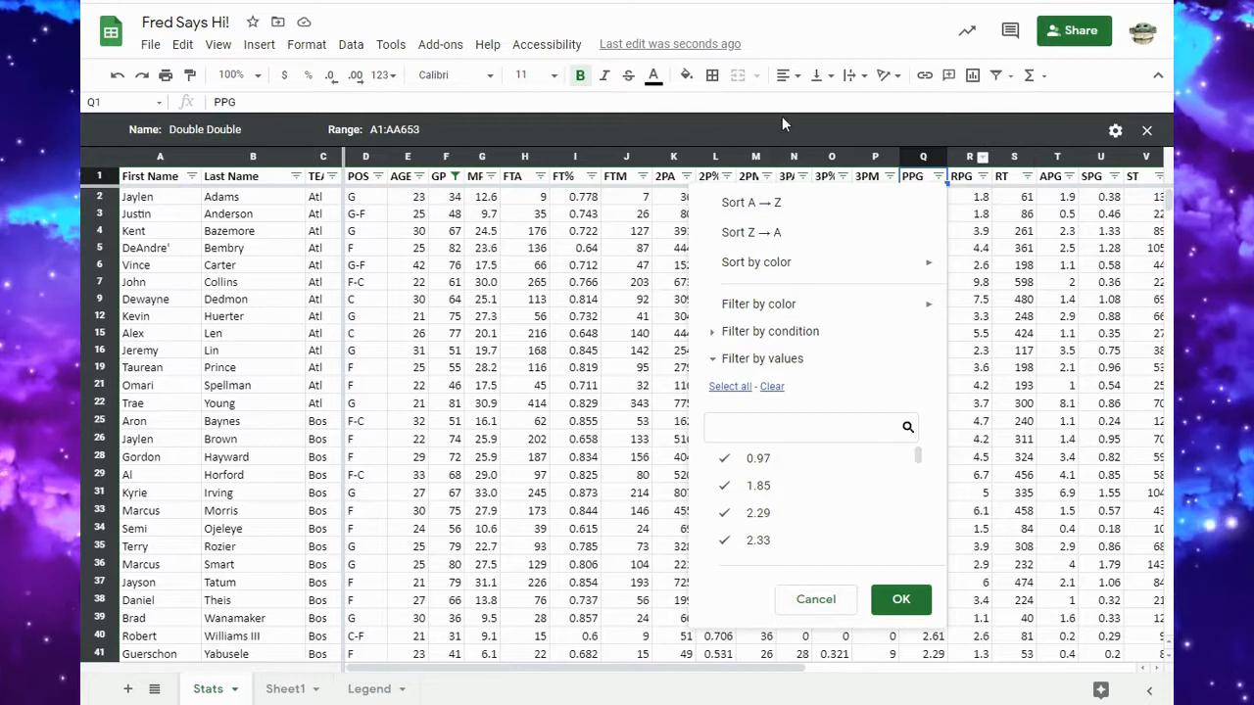
left_click(845, 139)
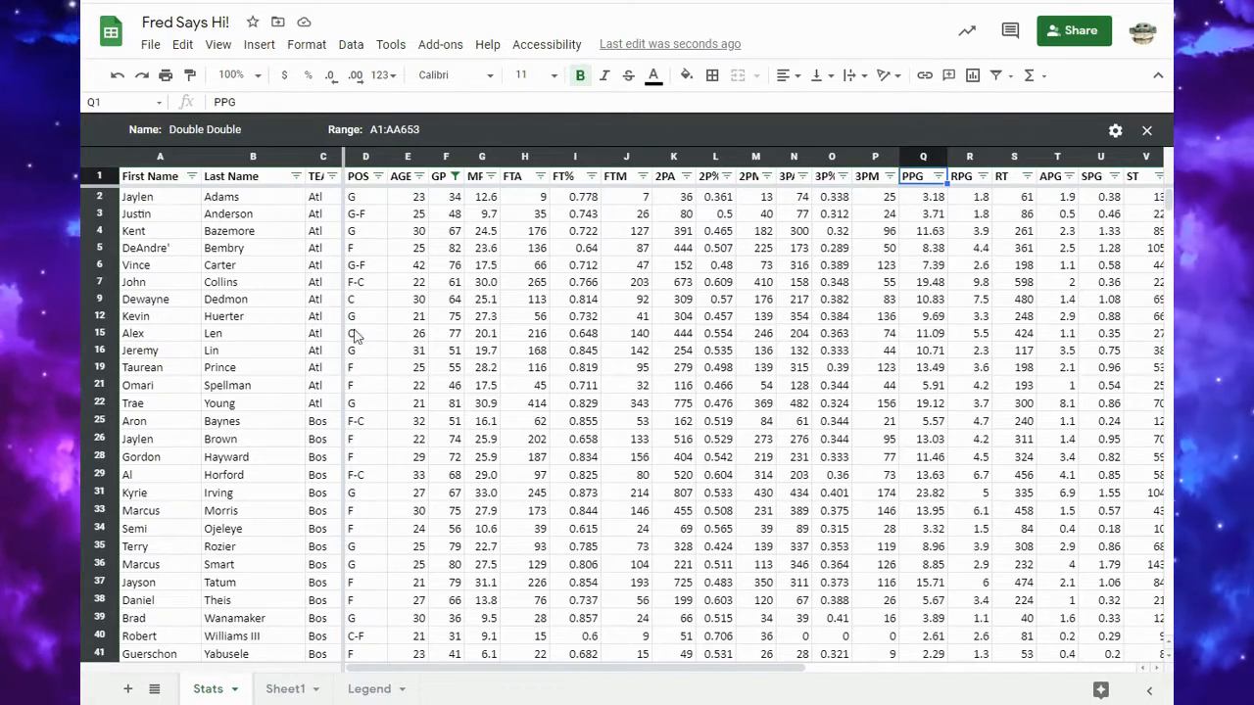
Try a red fill on the first and last name cells A7:B7, and undo the fill.
left_click(139, 289)
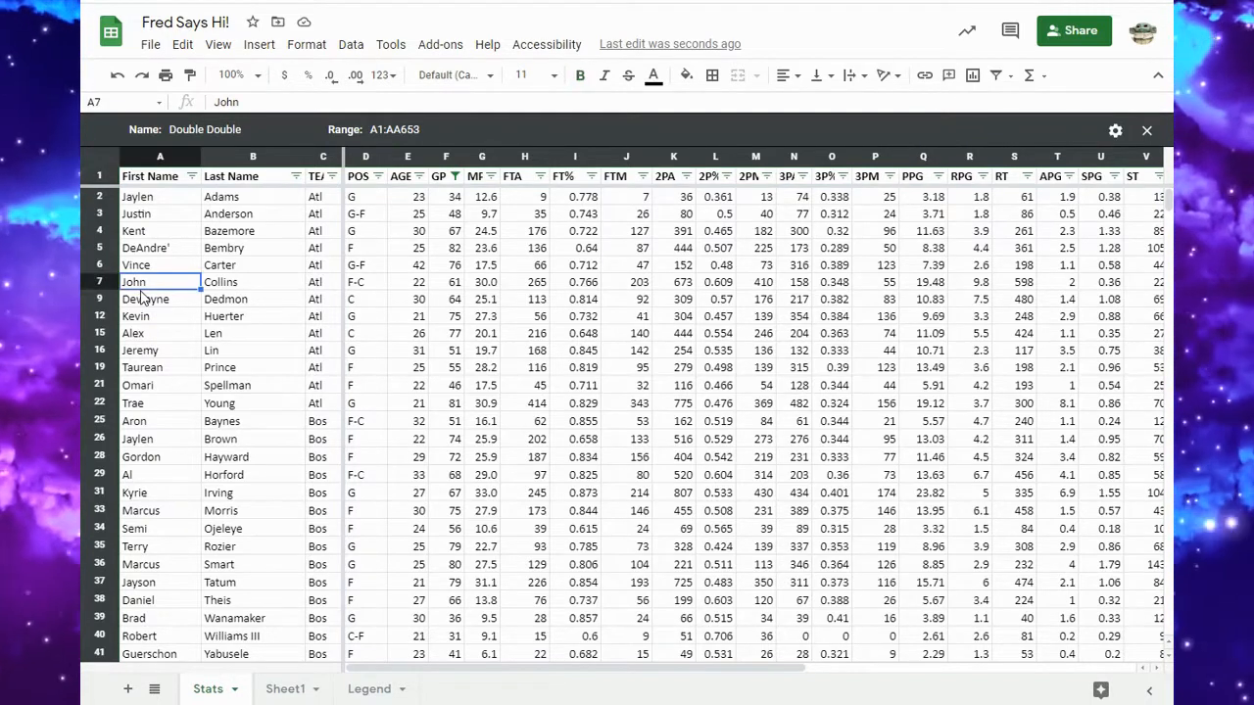
left_click(253, 287, "shift")
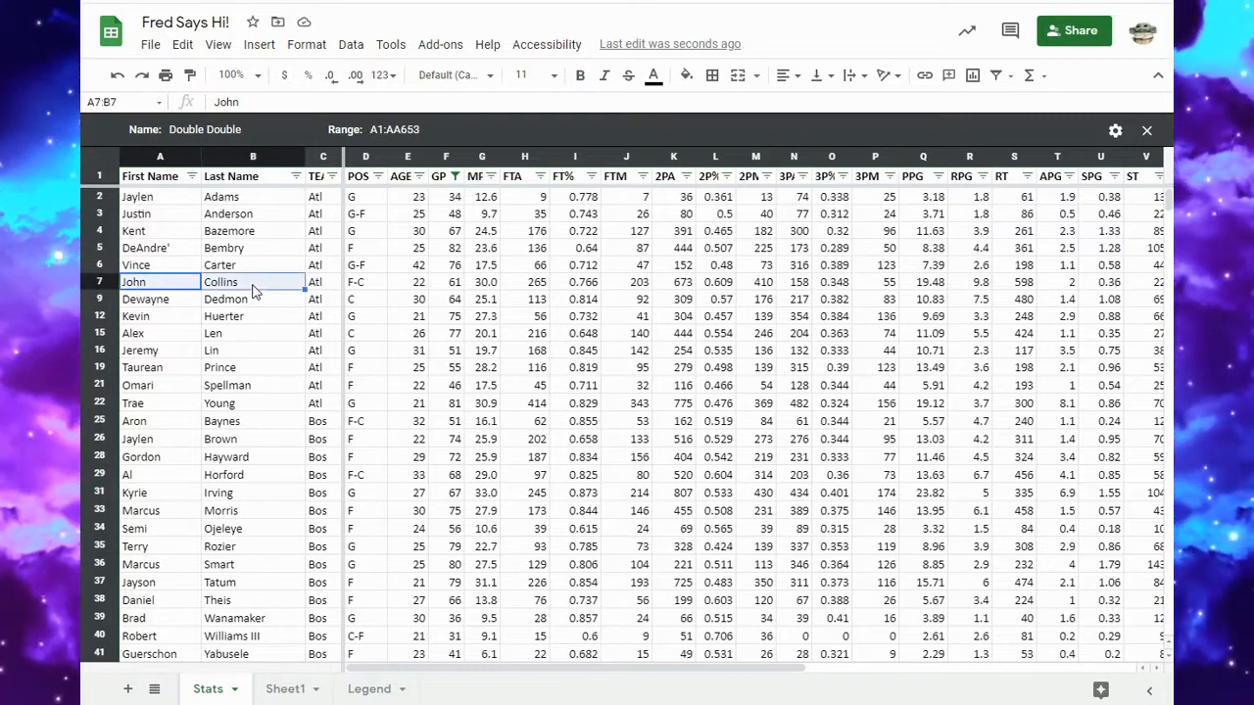
left_click(686, 76)
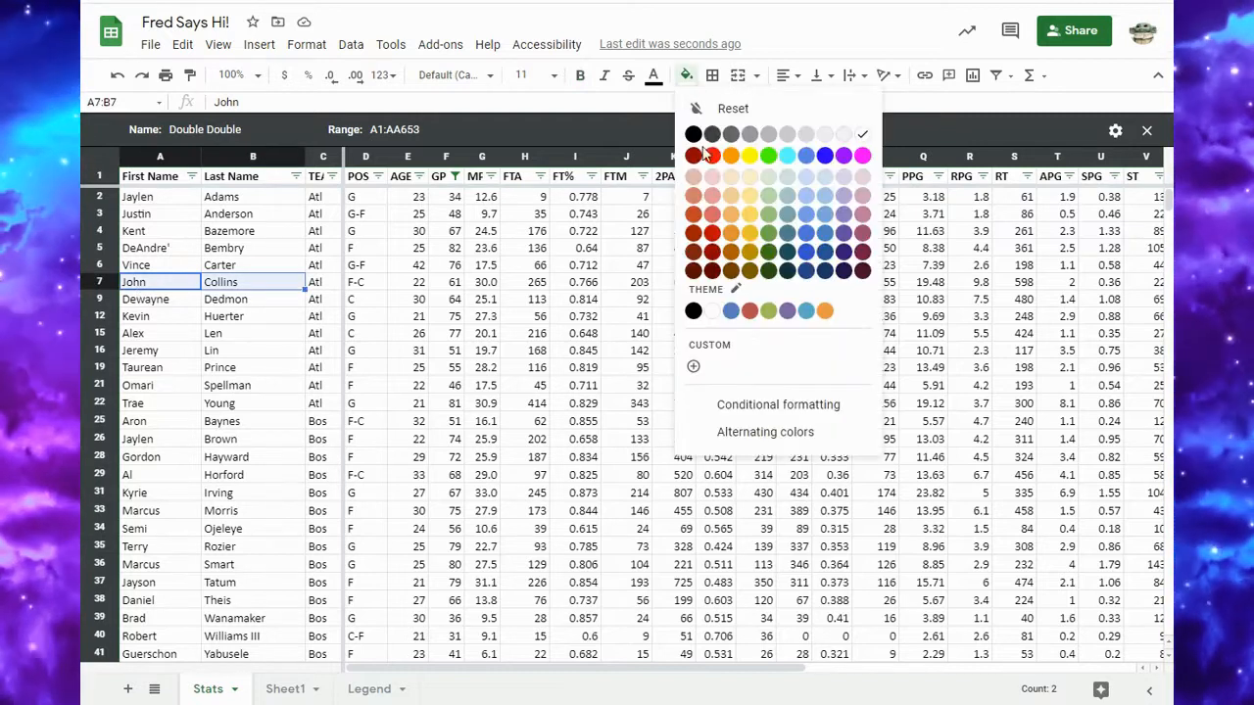
left_click(715, 166)
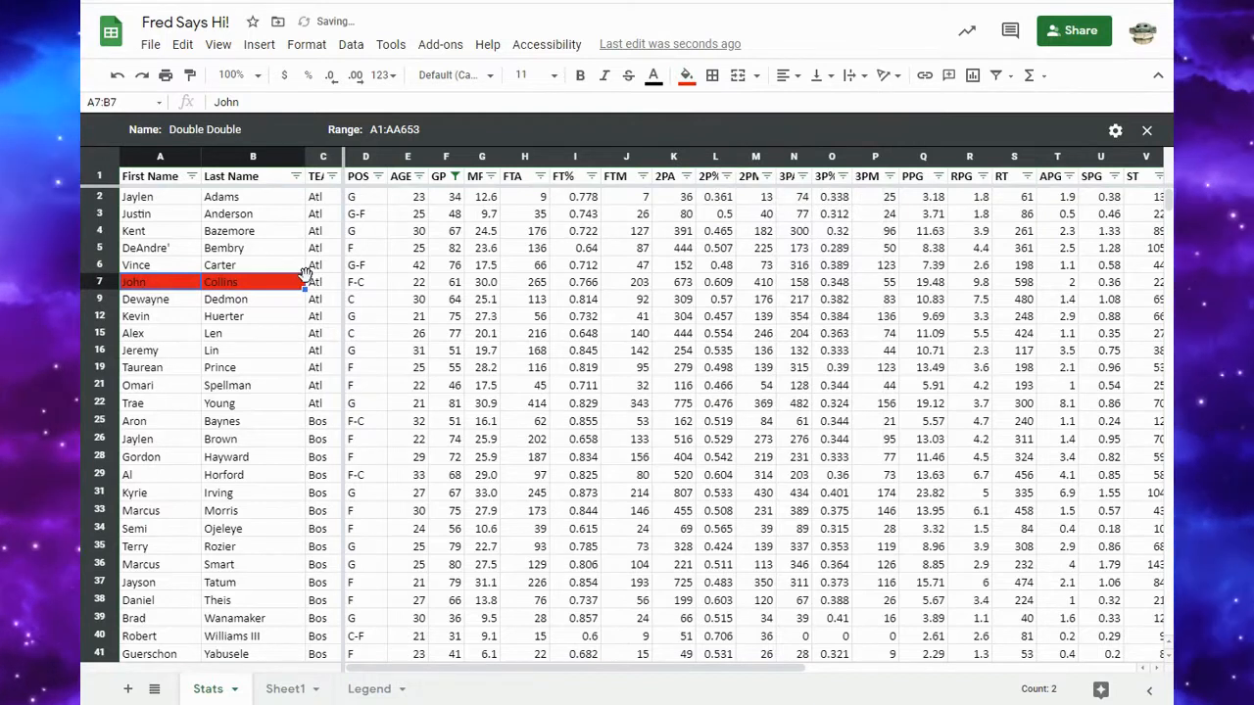
key("ctrl+z")
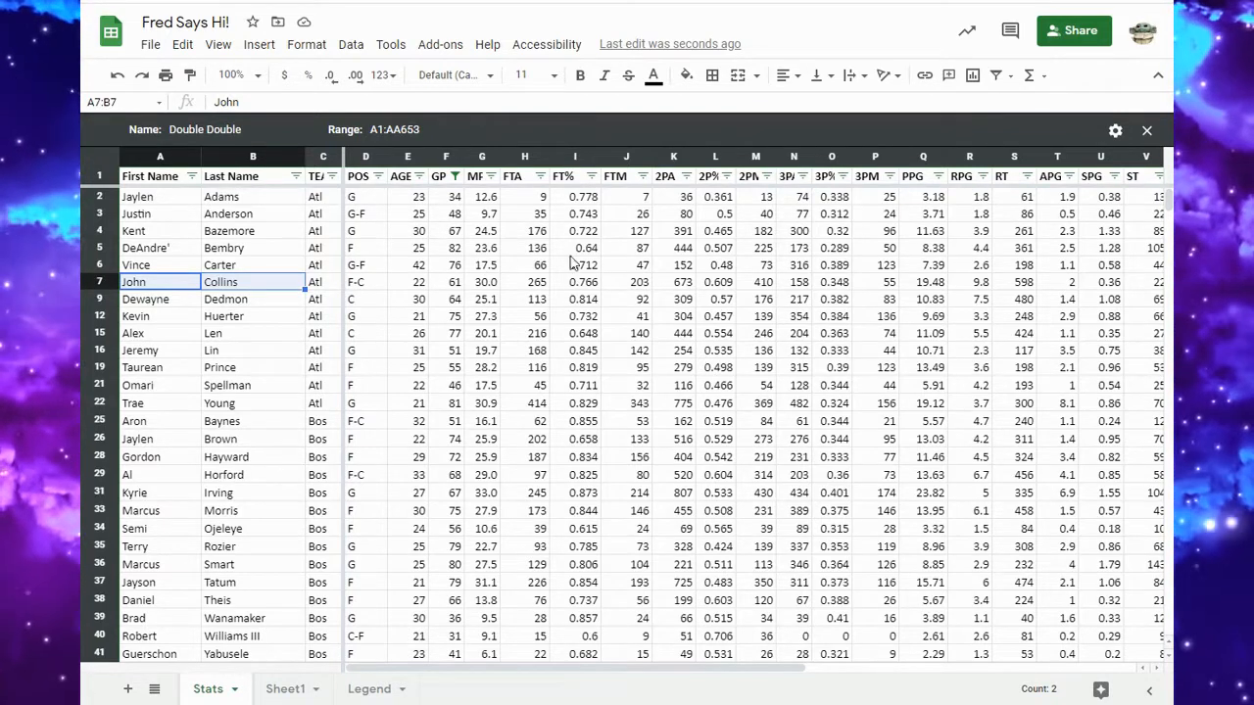
Look at the list of saved filter views and close the Double Double filter view.
left_click(1009, 76)
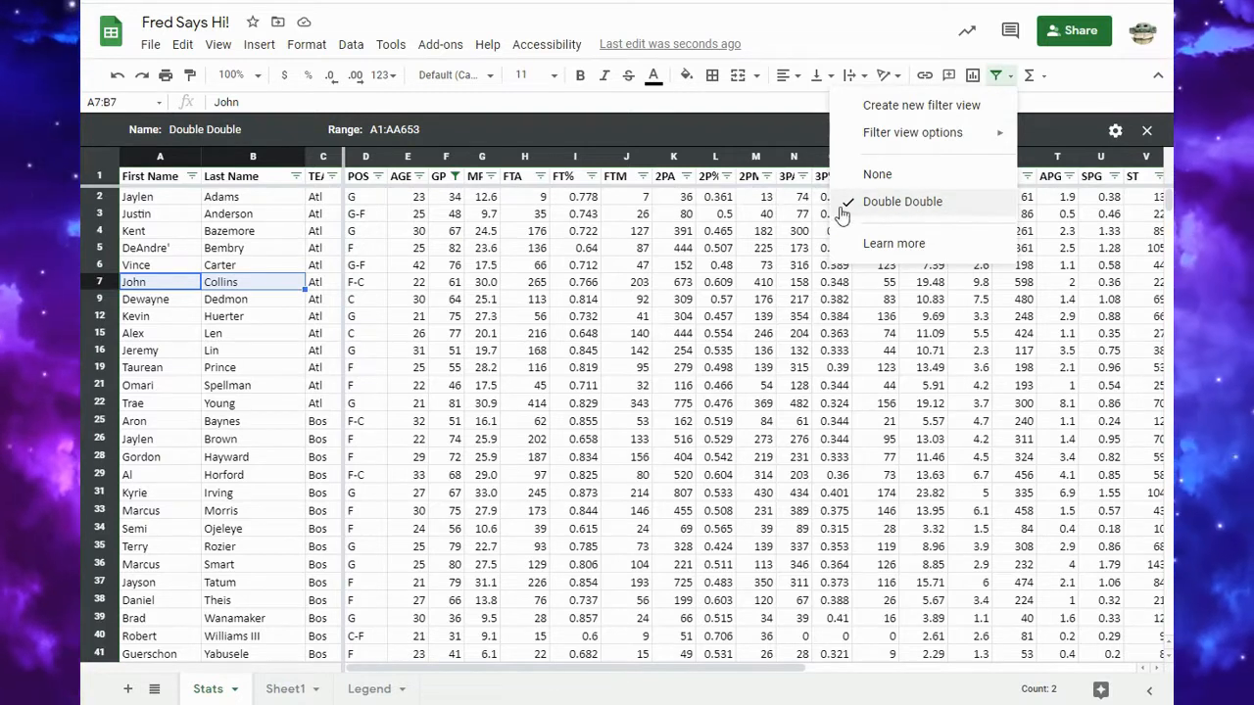
left_click(662, 112)
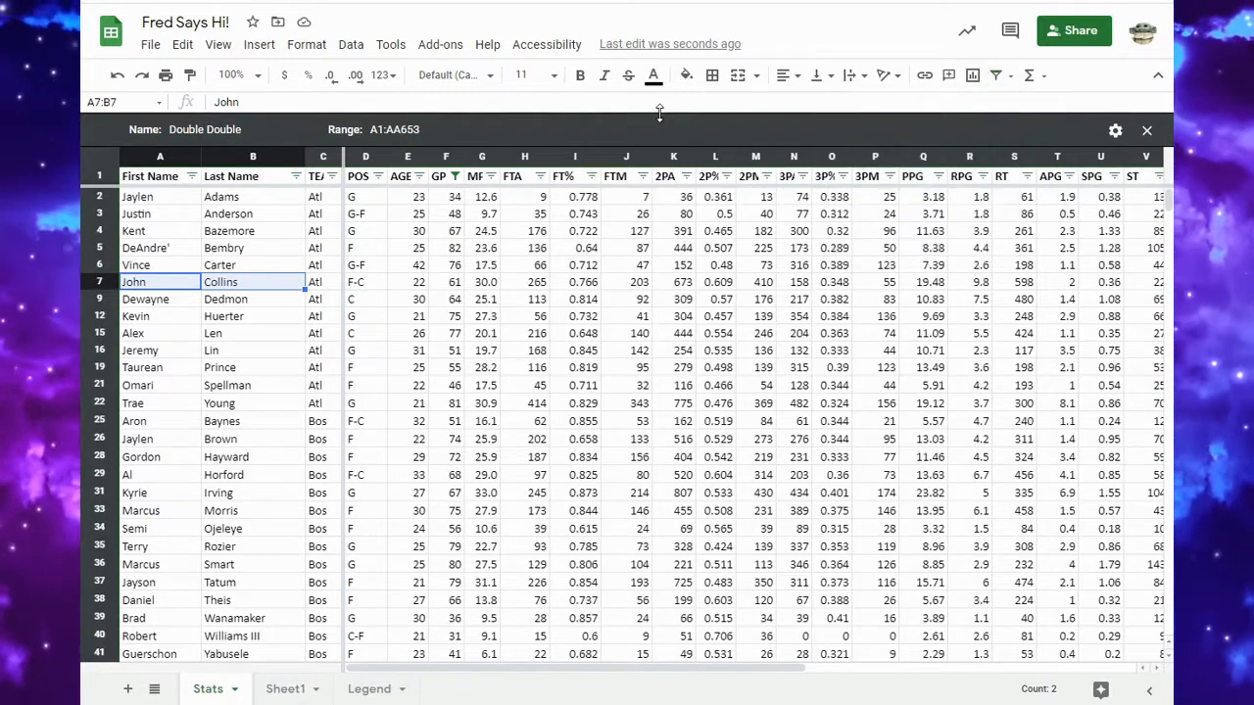
left_click(1146, 130)
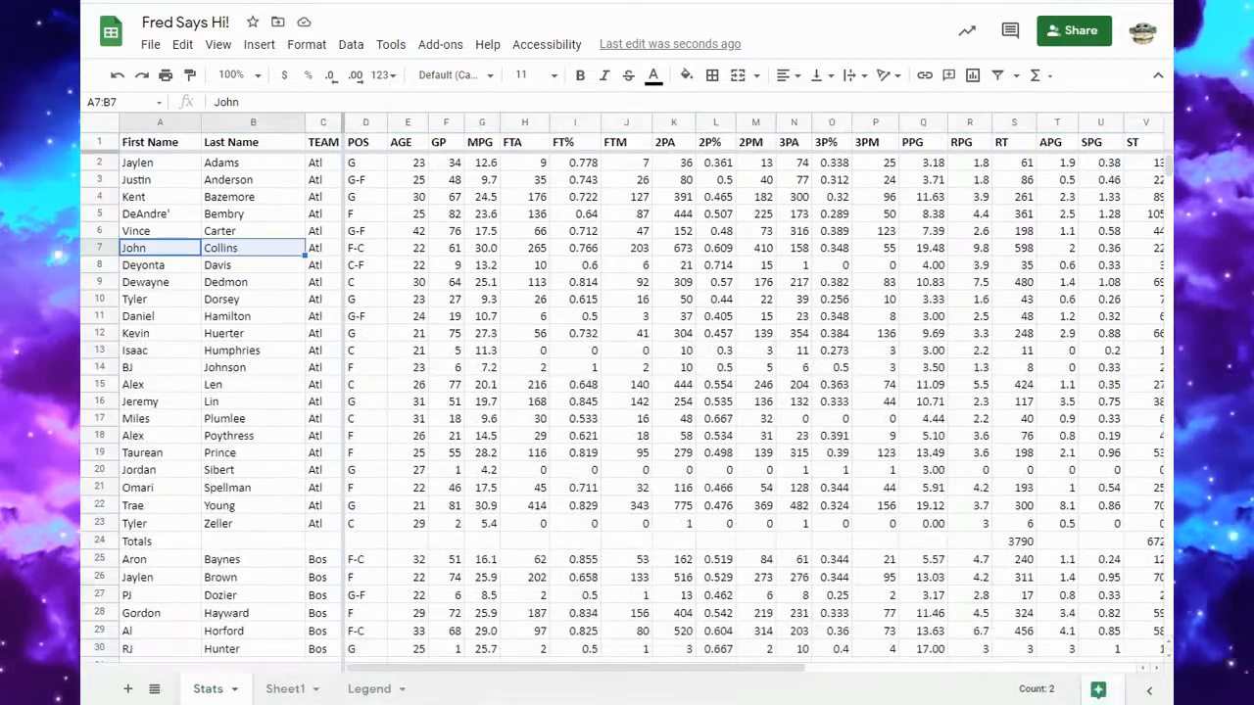
key("alt+Tab")
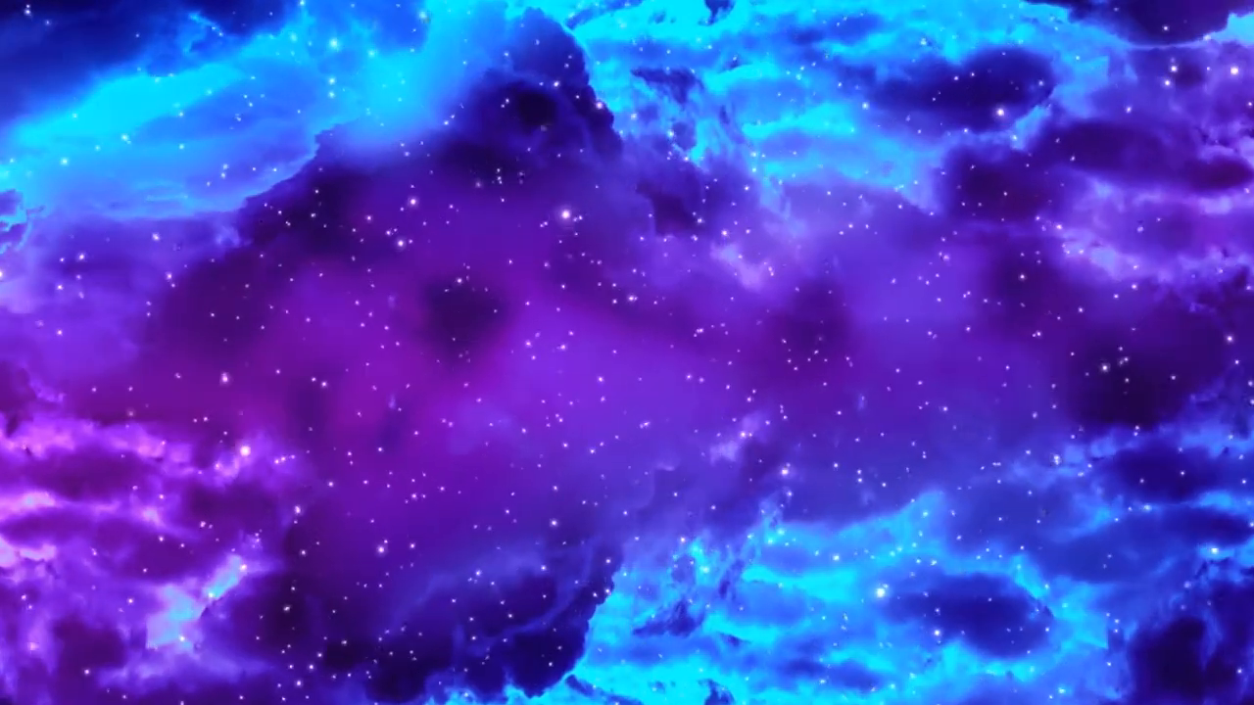